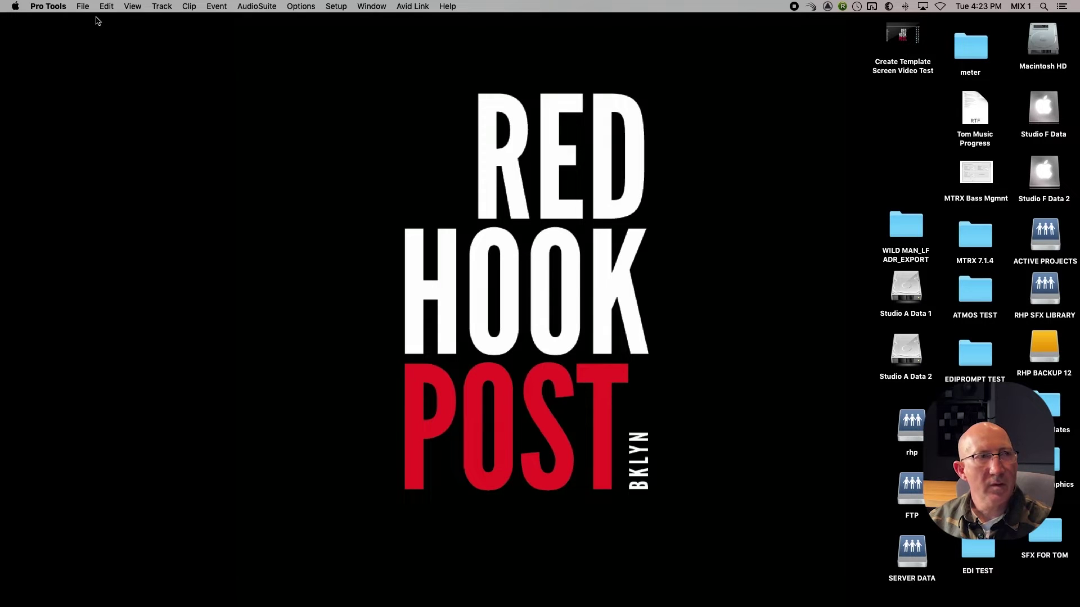
# - Create a 24-bit, 48 kHz BWF session named 'Basic Template' and save it on the Desktop
pyautogui.click(82, 8)
pyautogui.click(91, 20)
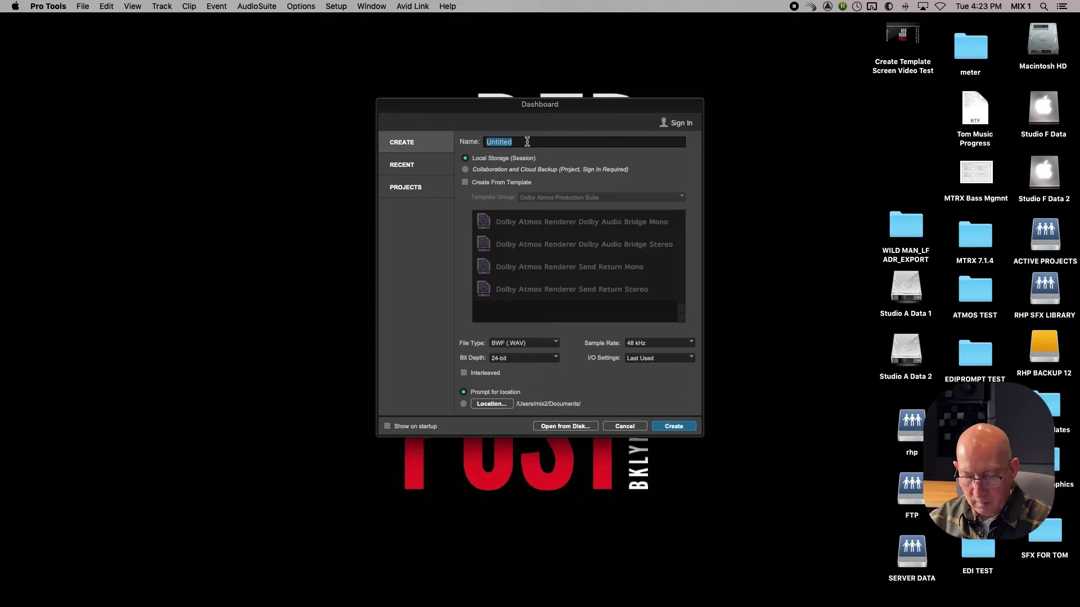
pyautogui.write('Basic Template')
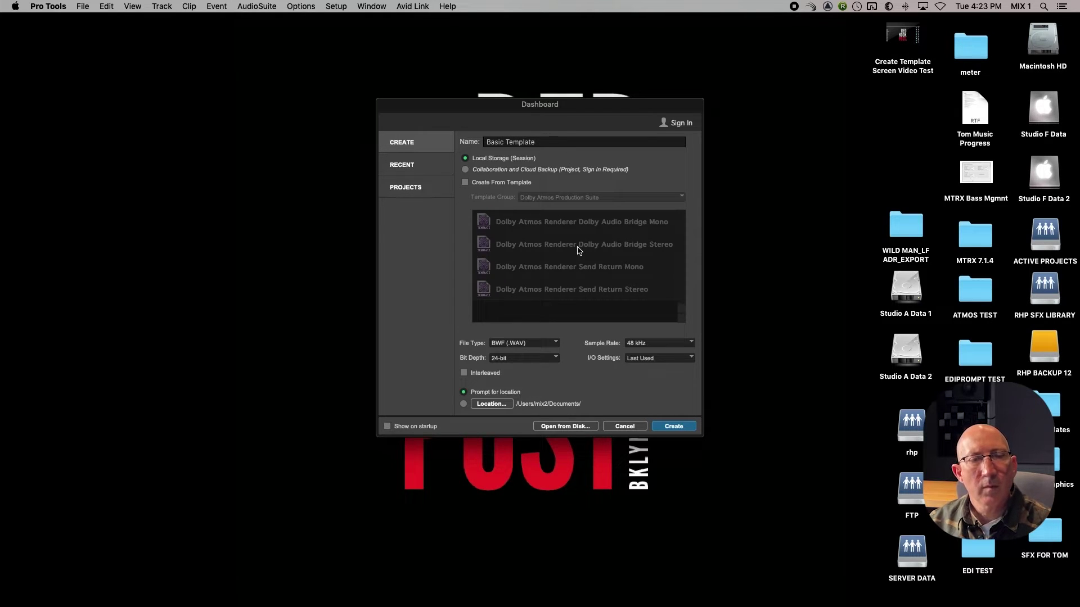
pyautogui.click(673, 426)
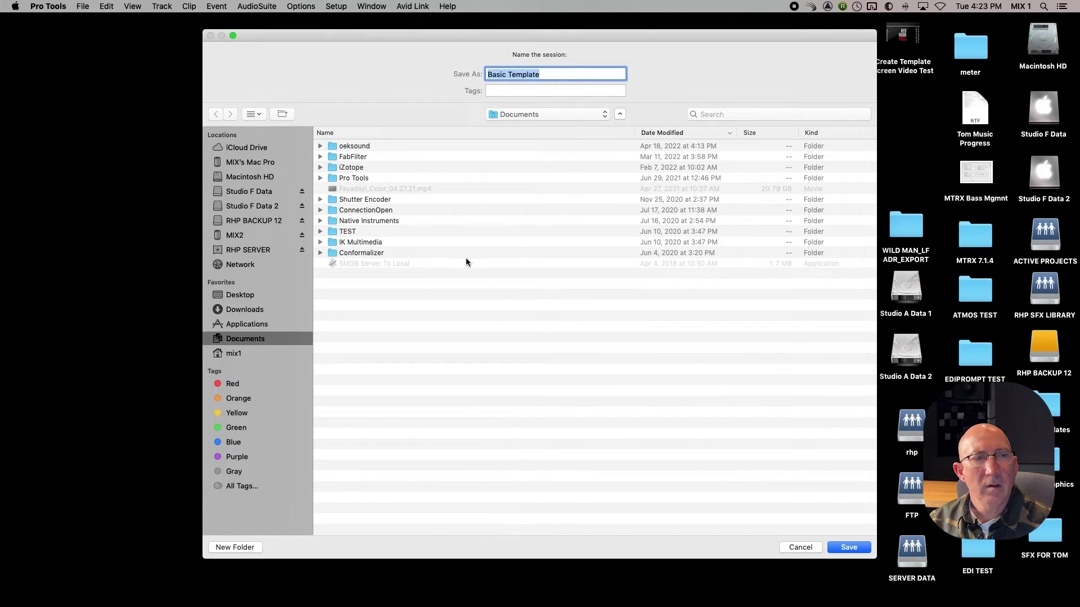
pyautogui.click(244, 297)
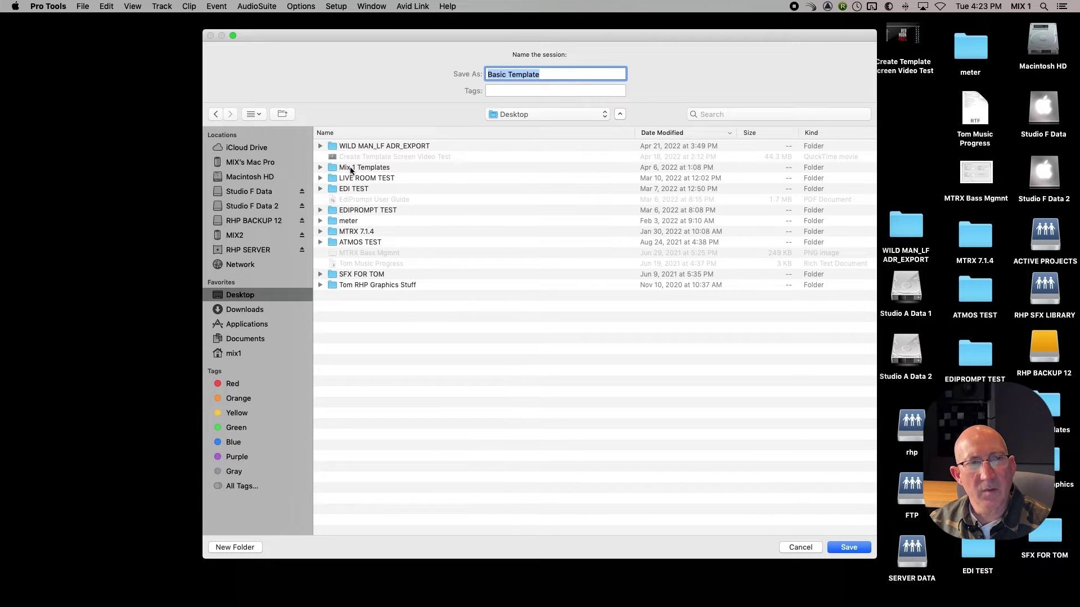
pyautogui.click(842, 550)
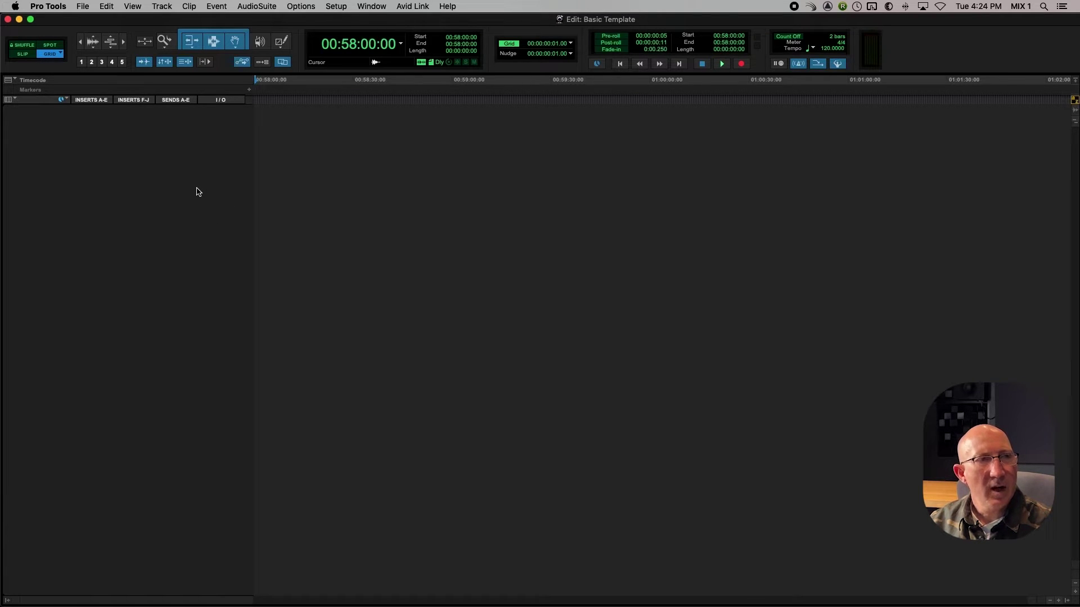
# - Add one mono audio track, make it medium height, and rename it DIA
pyautogui.click(162, 7)
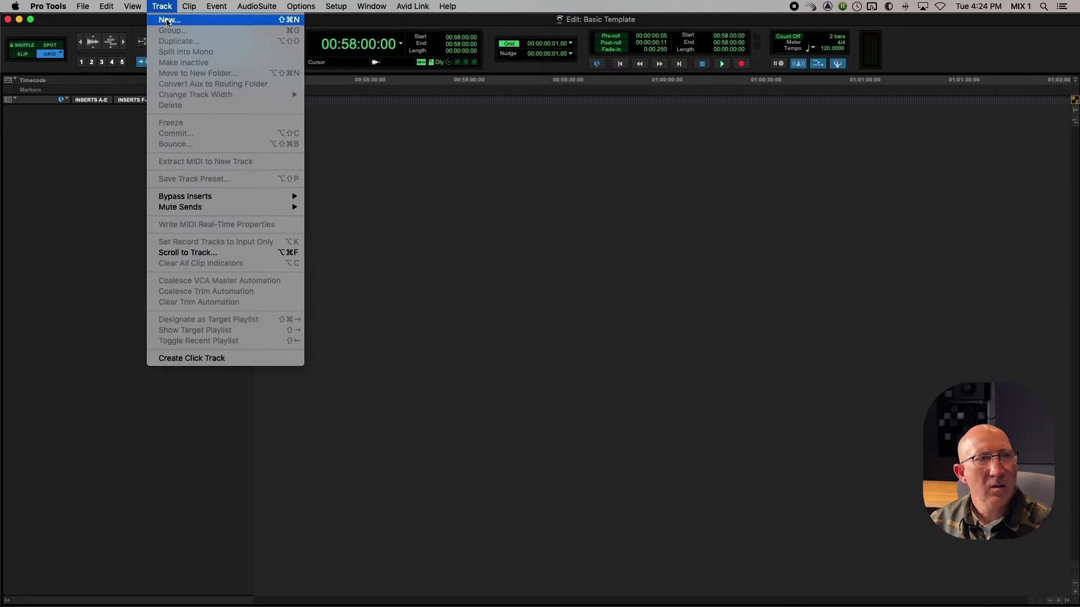
pyautogui.click(169, 19)
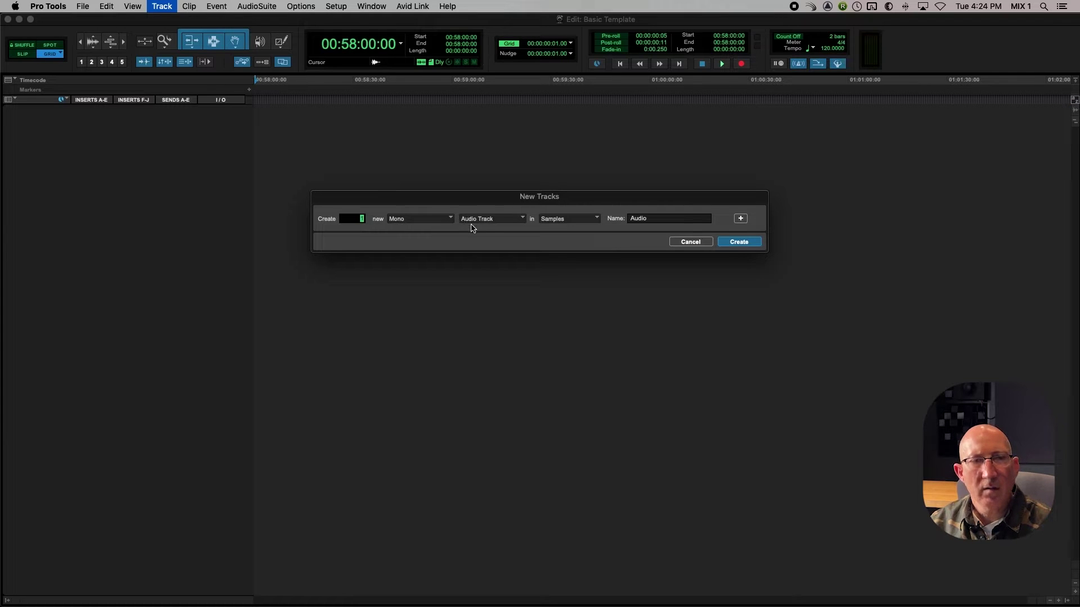
pyautogui.click(733, 244)
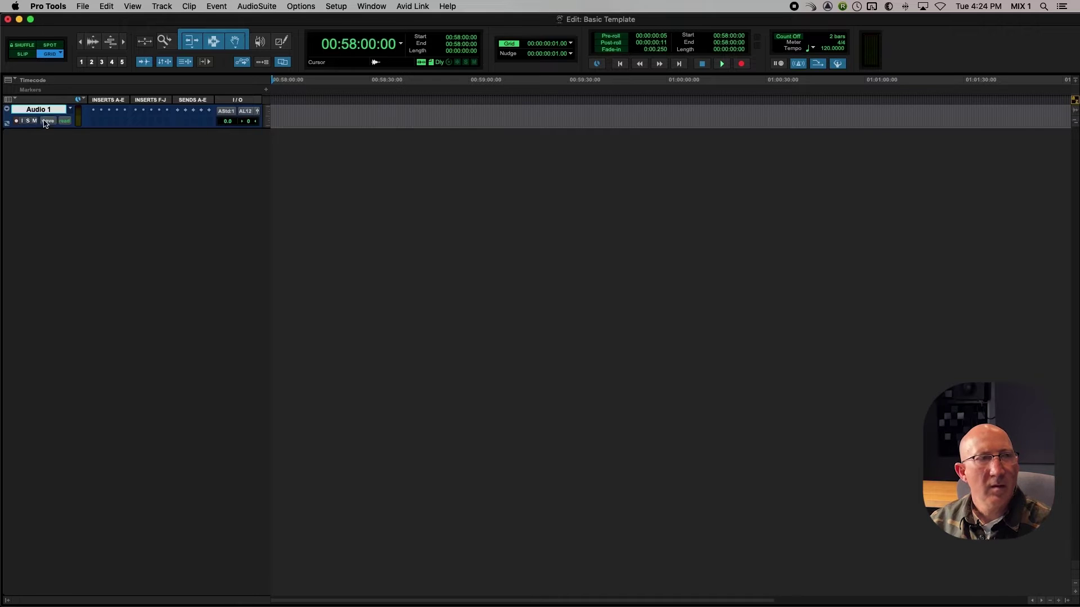
pyautogui.click(266, 127)
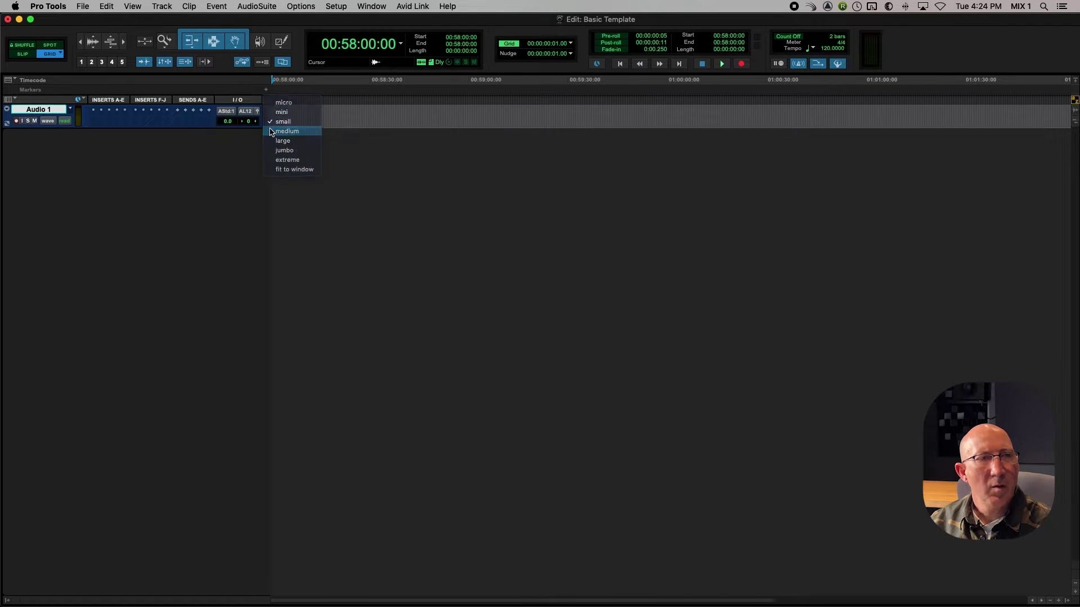
pyautogui.click(294, 131)
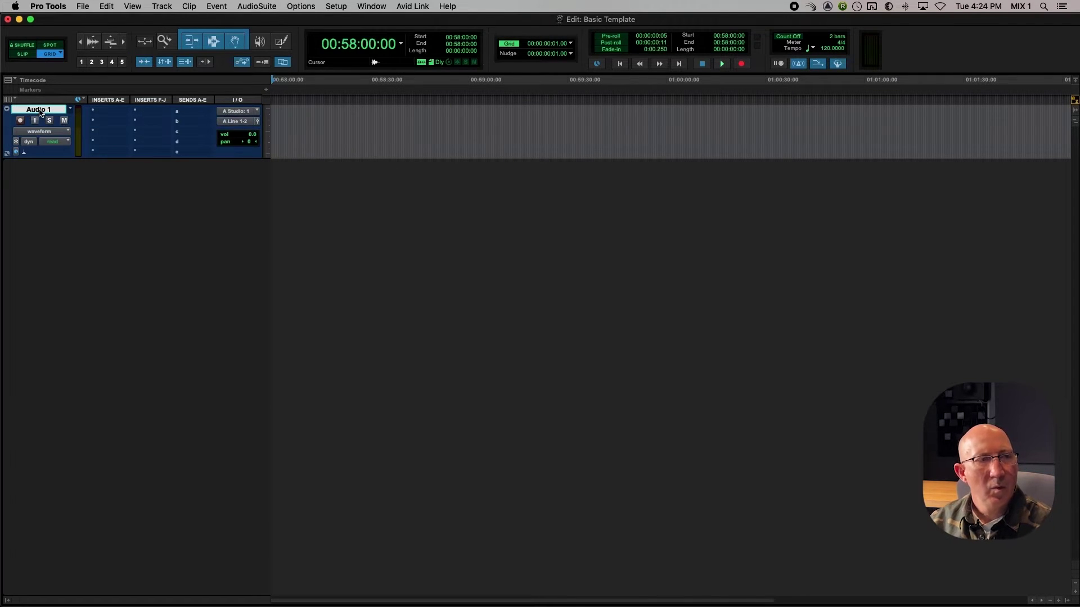
pyautogui.doubleClick(38, 109)
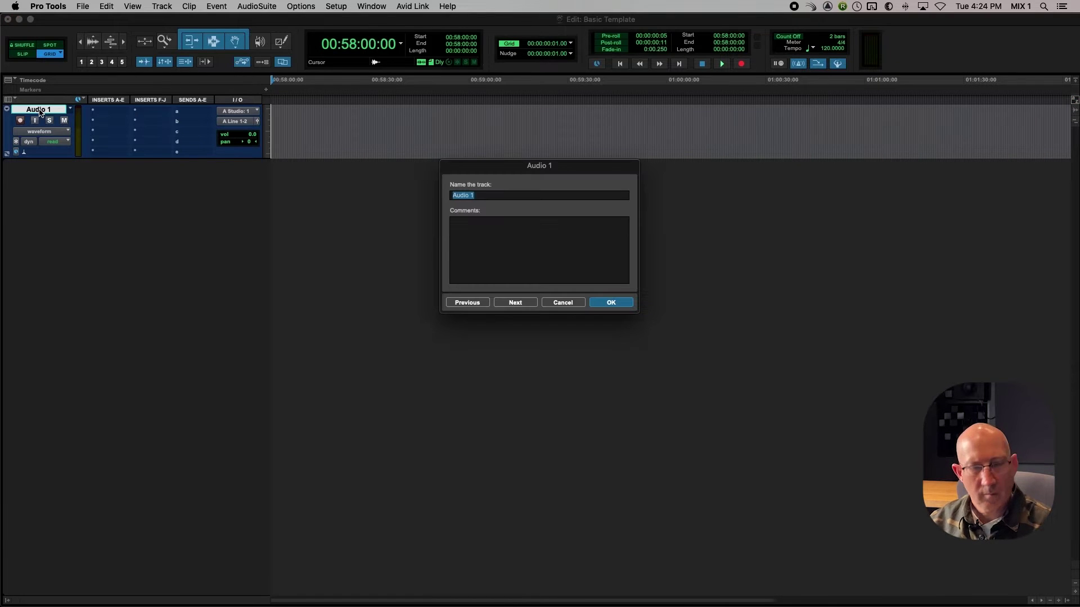
pyautogui.write('DIA')
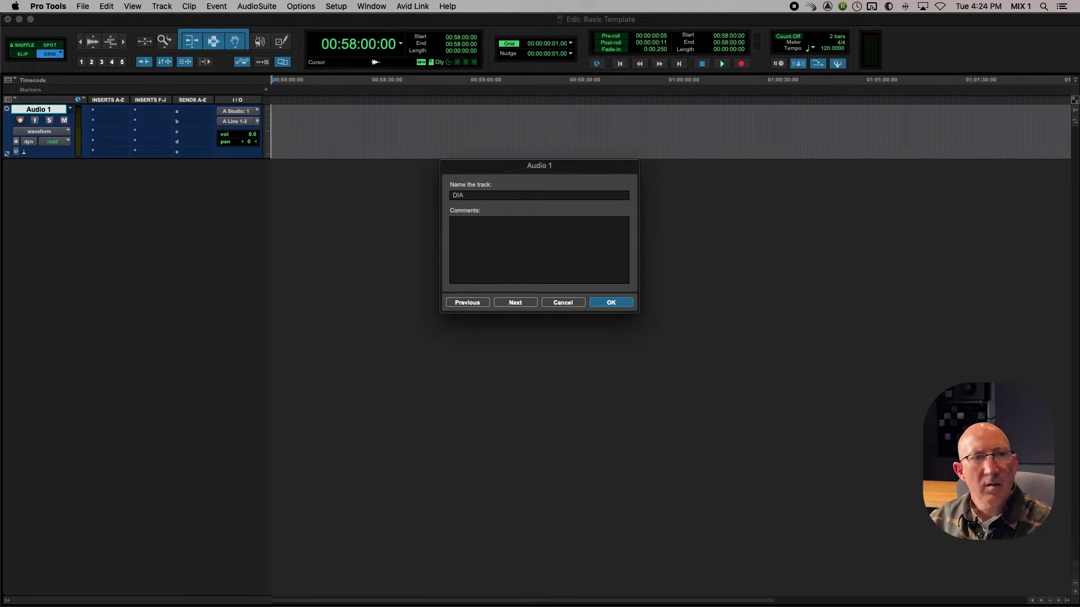
pyautogui.click(603, 304)
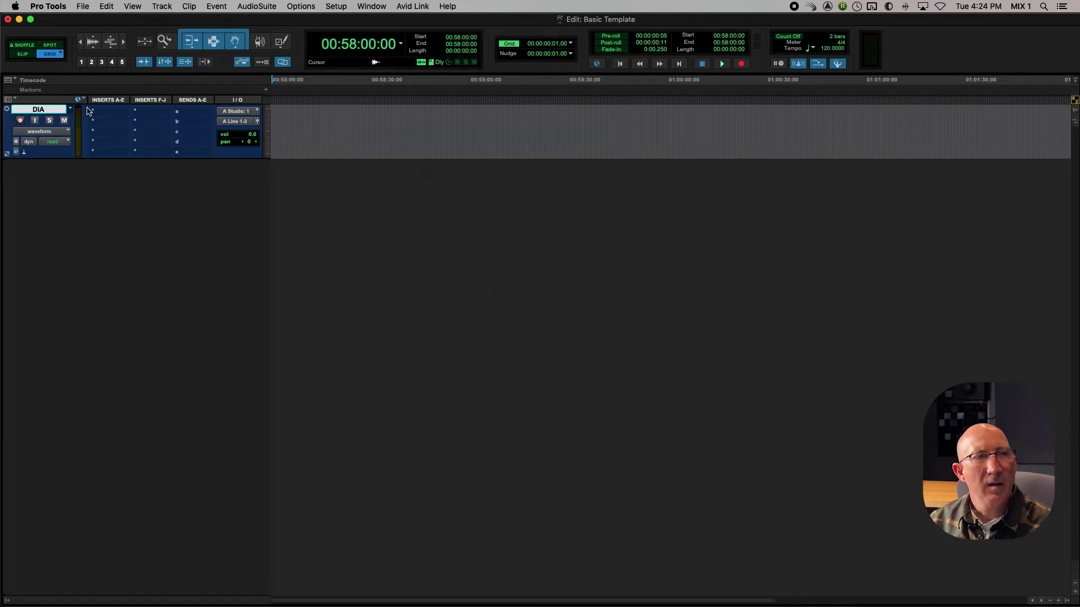
# - Add a second mono audio track and name it FX
pyautogui.click(161, 6)
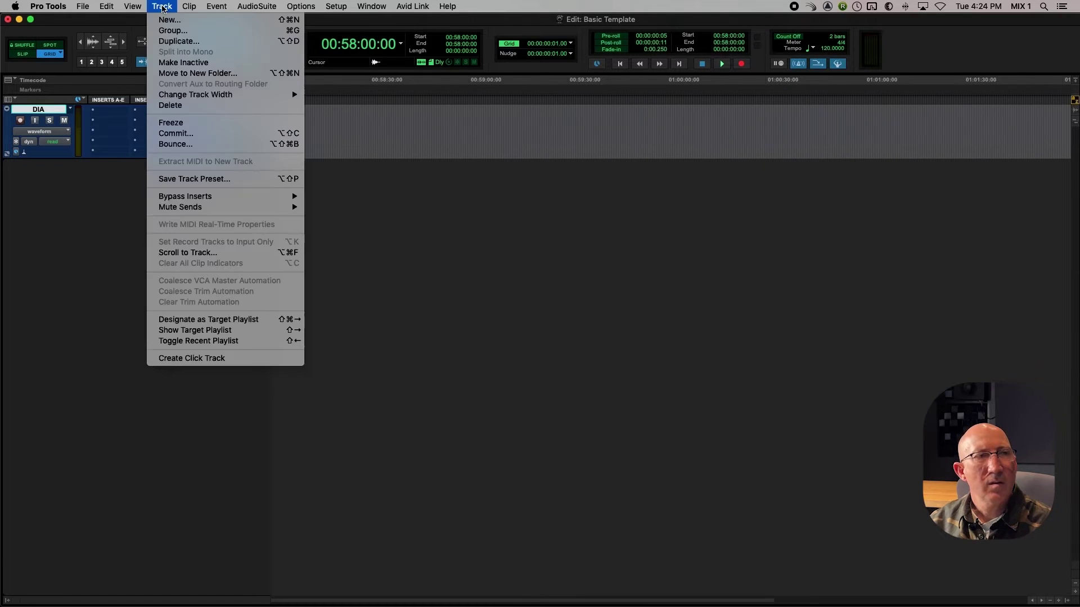
pyautogui.click(168, 21)
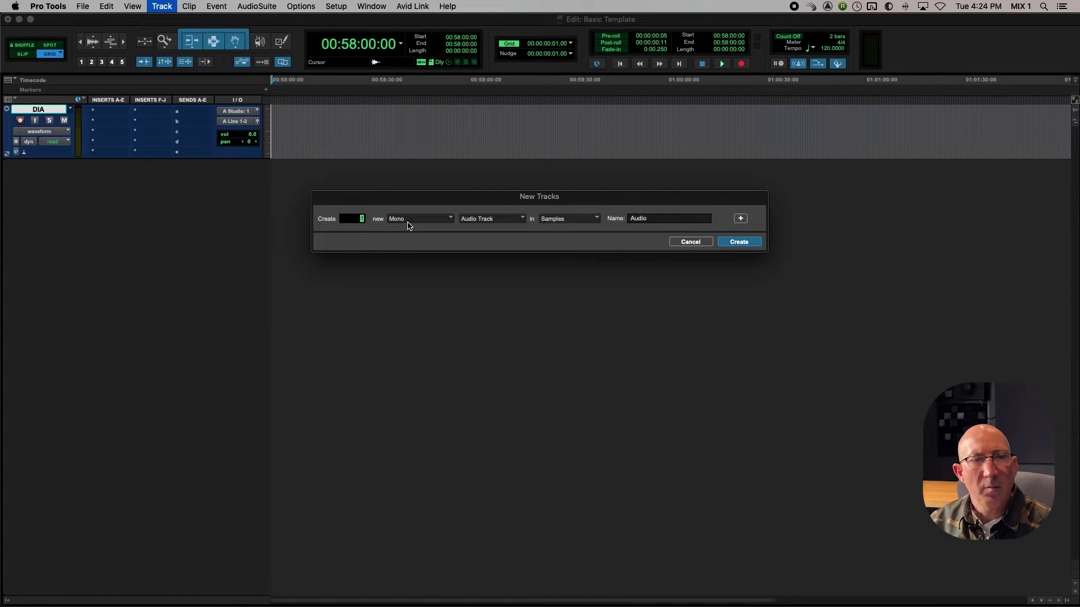
pyautogui.click(739, 242)
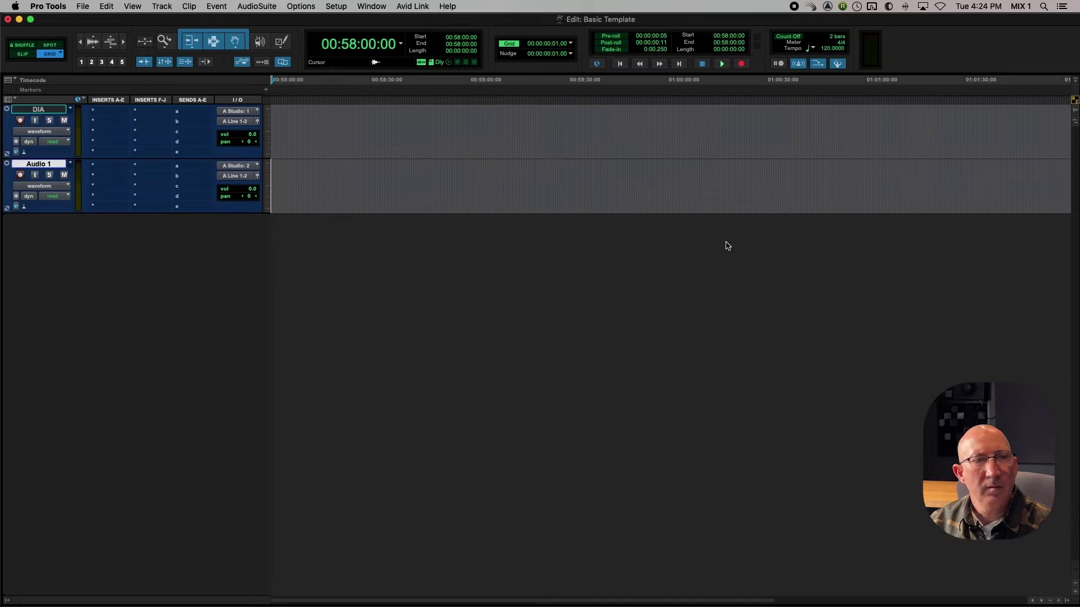
pyautogui.doubleClick(45, 167)
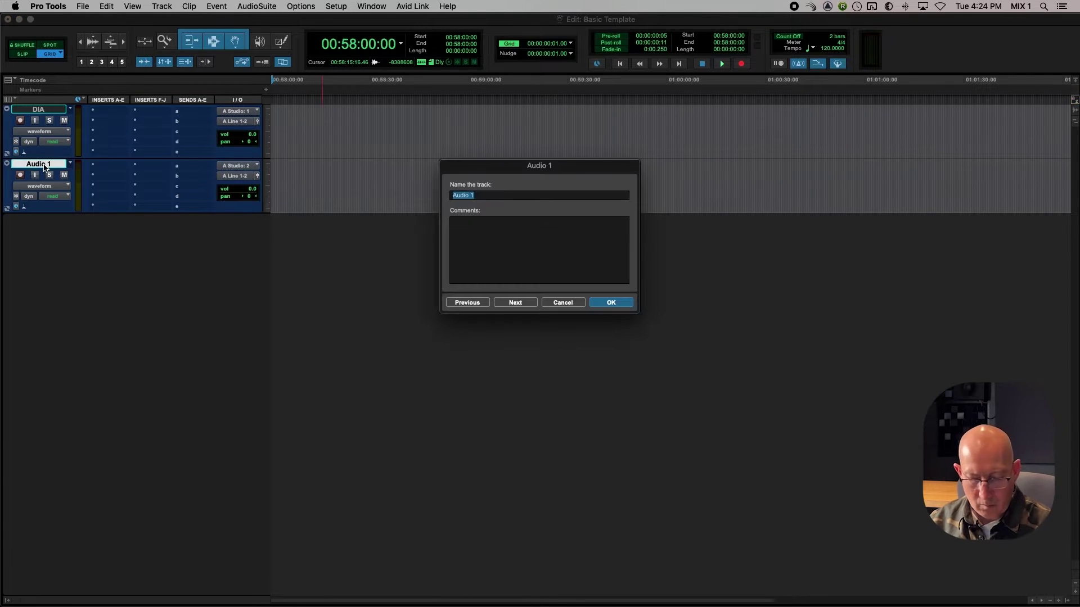
pyautogui.write('FX')
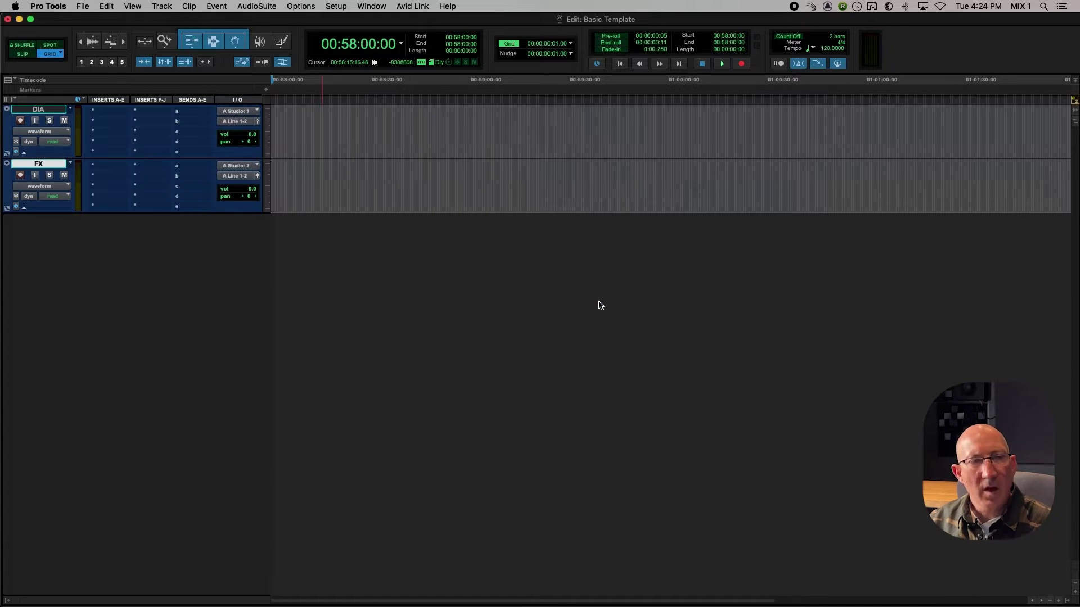
pyautogui.click(599, 304)
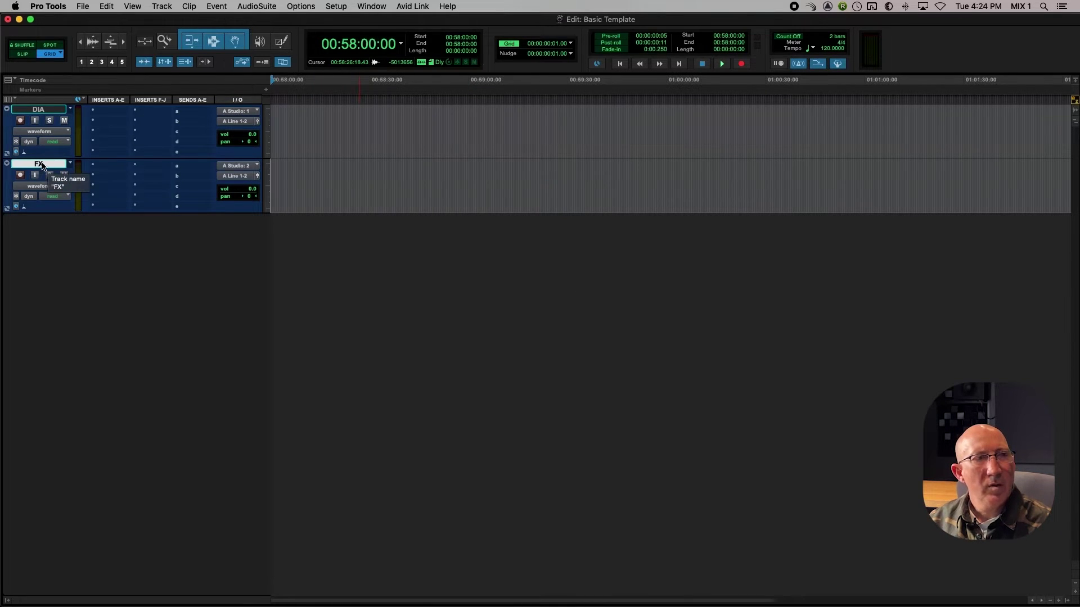
# - Add a stereo audio track and name it ST FX
pyautogui.click(162, 7)
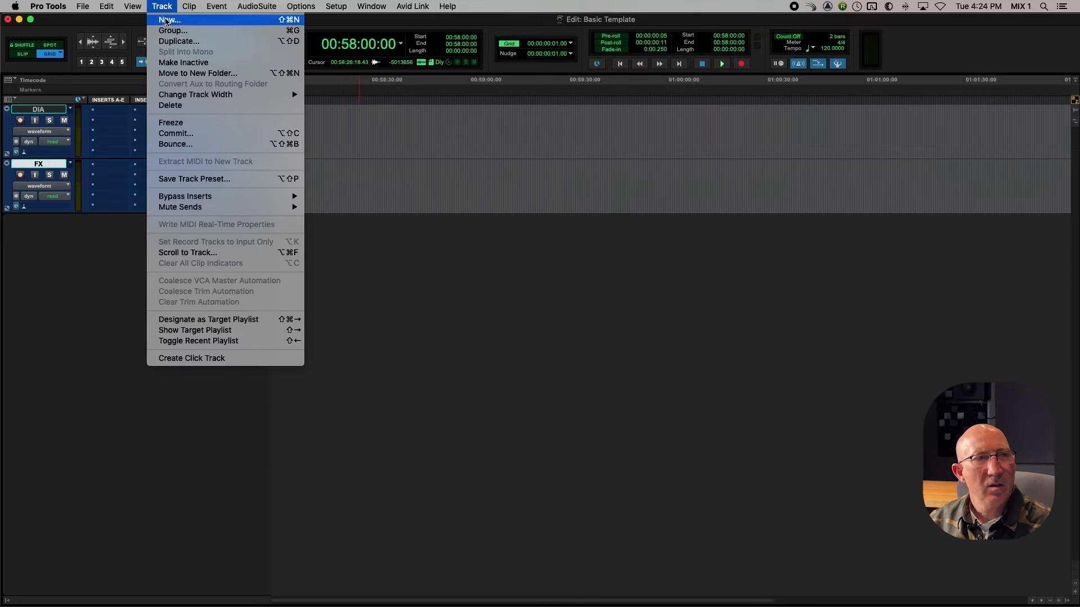
pyautogui.click(169, 22)
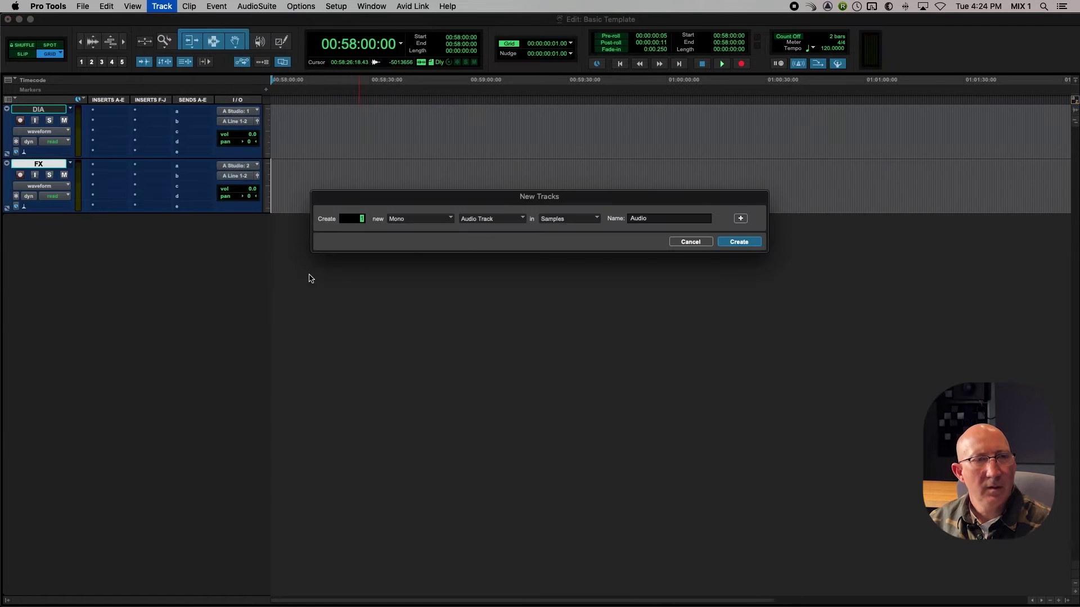
pyautogui.click(416, 222)
pyautogui.click(417, 232)
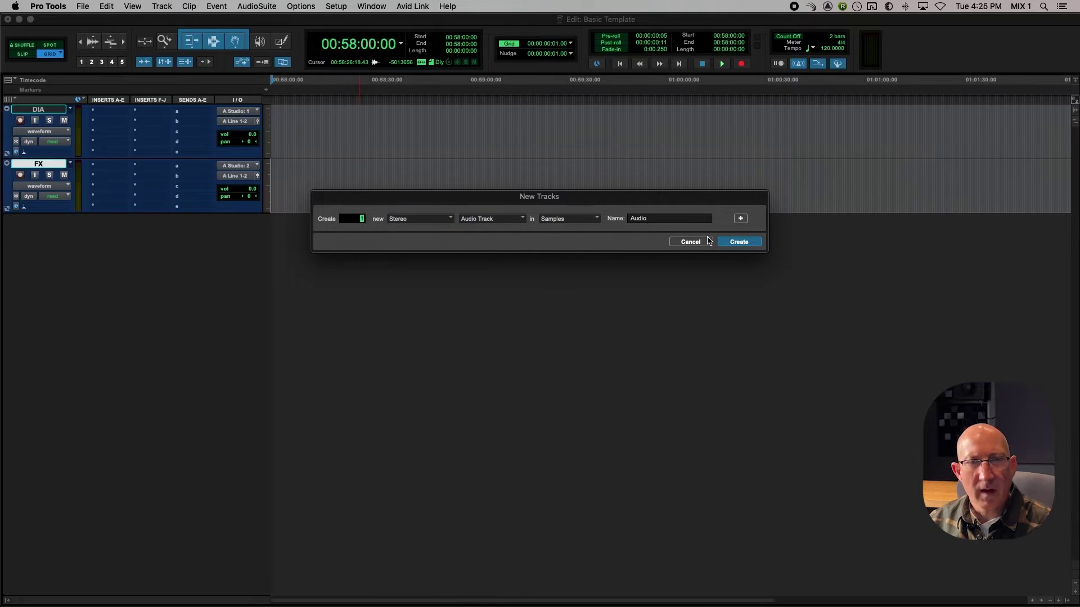
pyautogui.click(725, 243)
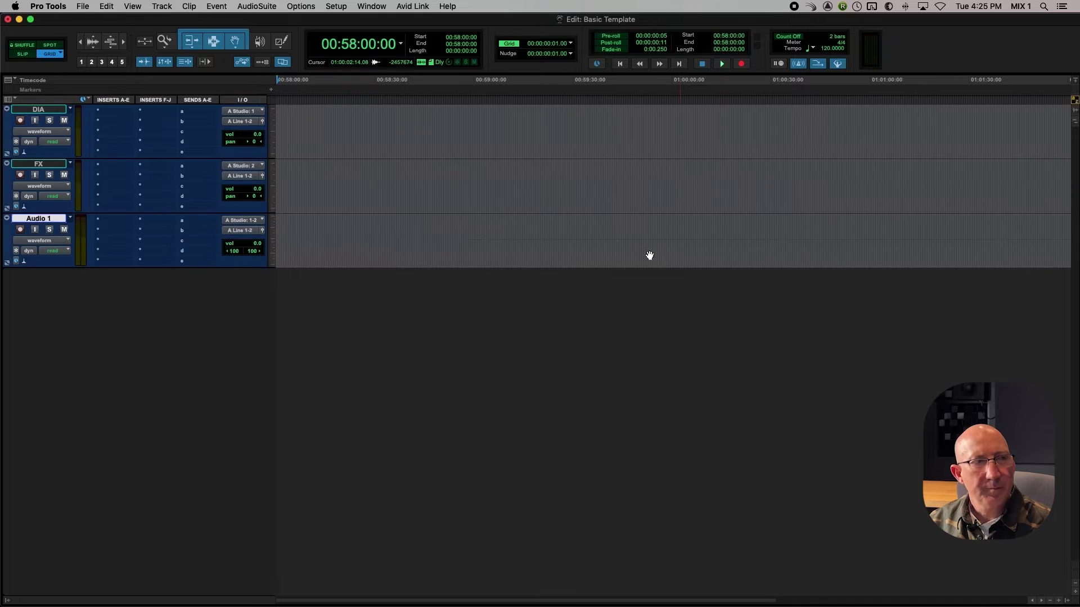
pyautogui.doubleClick(32, 219)
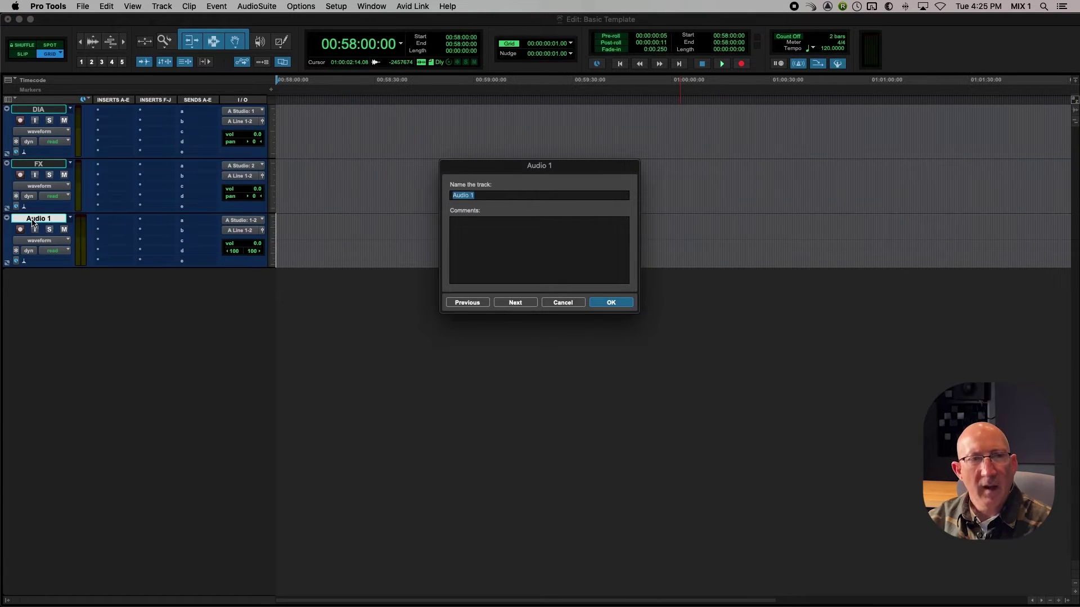
pyautogui.write('ST FX')
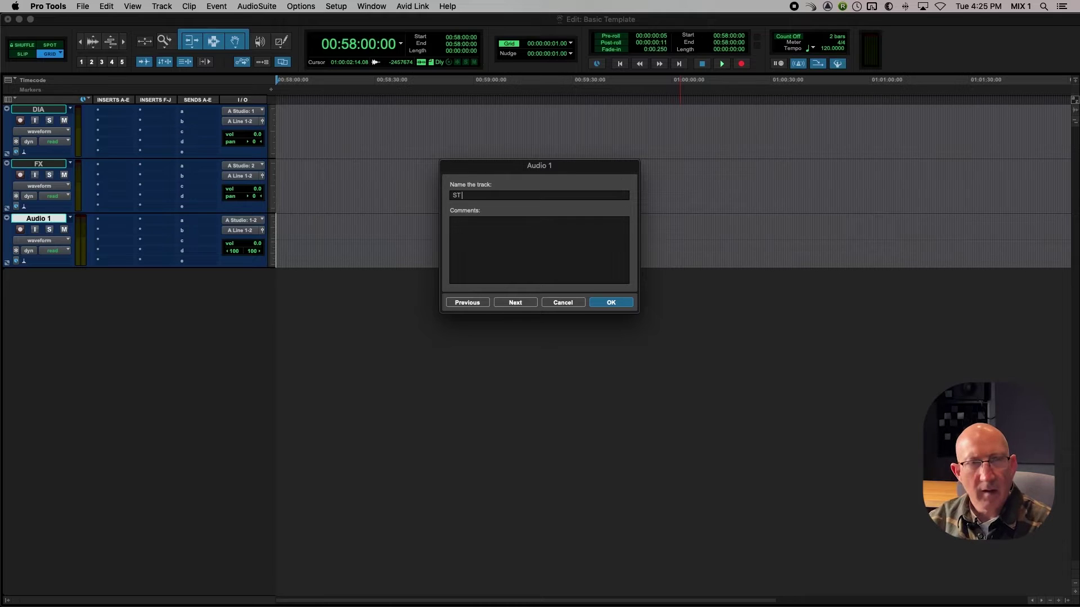
pyautogui.click(599, 303)
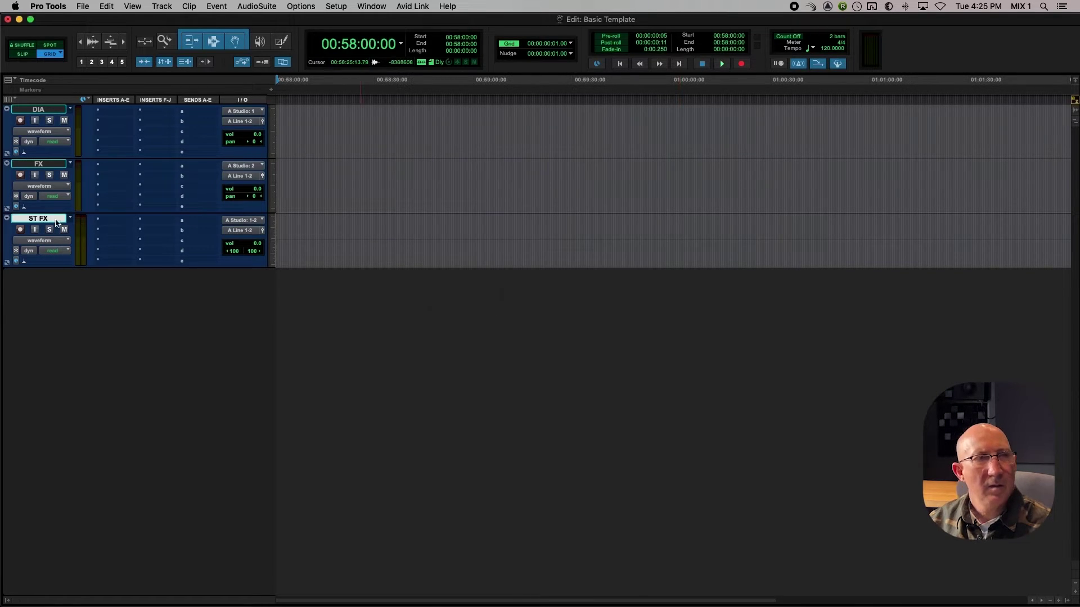
# - Add a stereo audio track named MUS below ST FX, then select the FX track
pyautogui.click(161, 6)
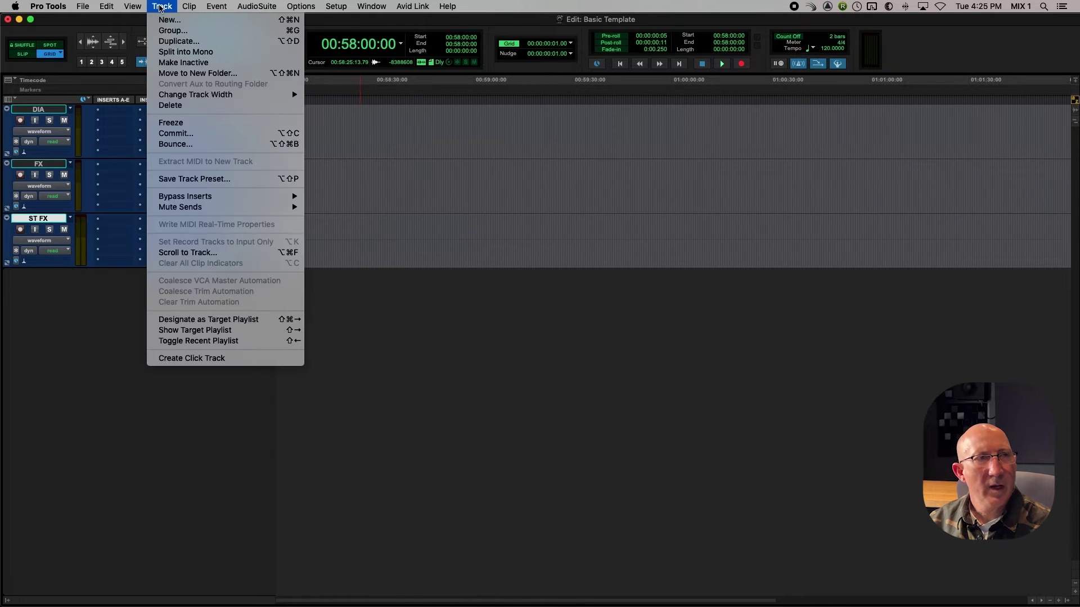
pyautogui.click(166, 20)
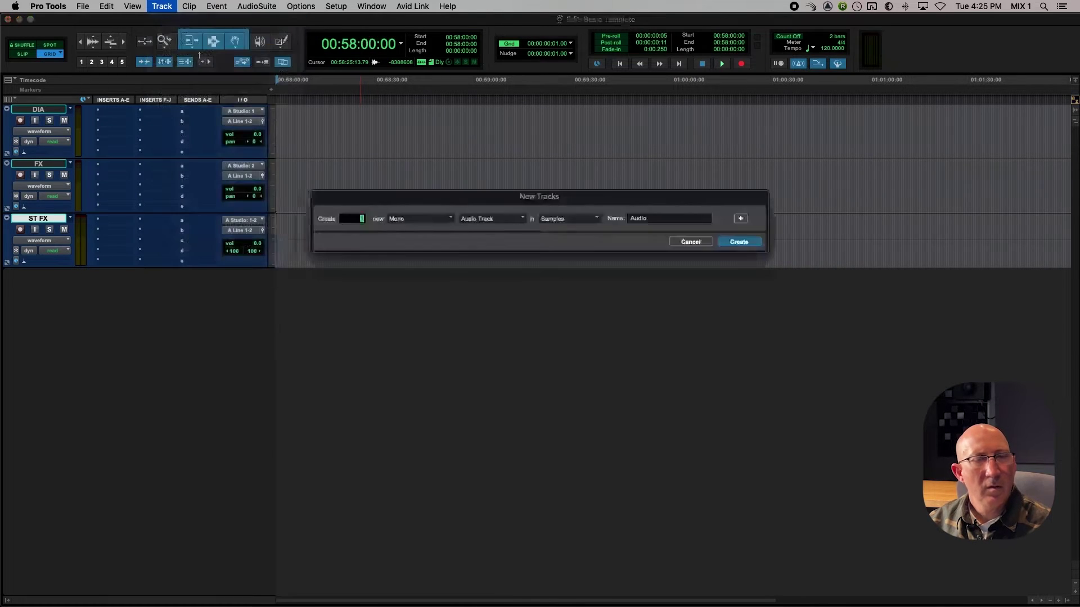
pyautogui.click(419, 219)
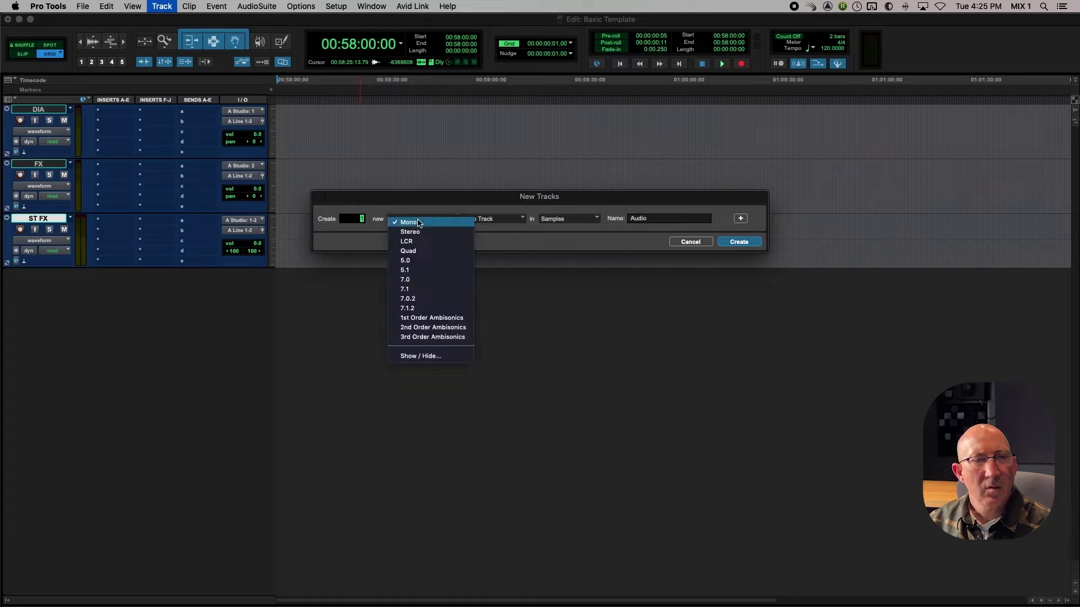
pyautogui.click(422, 232)
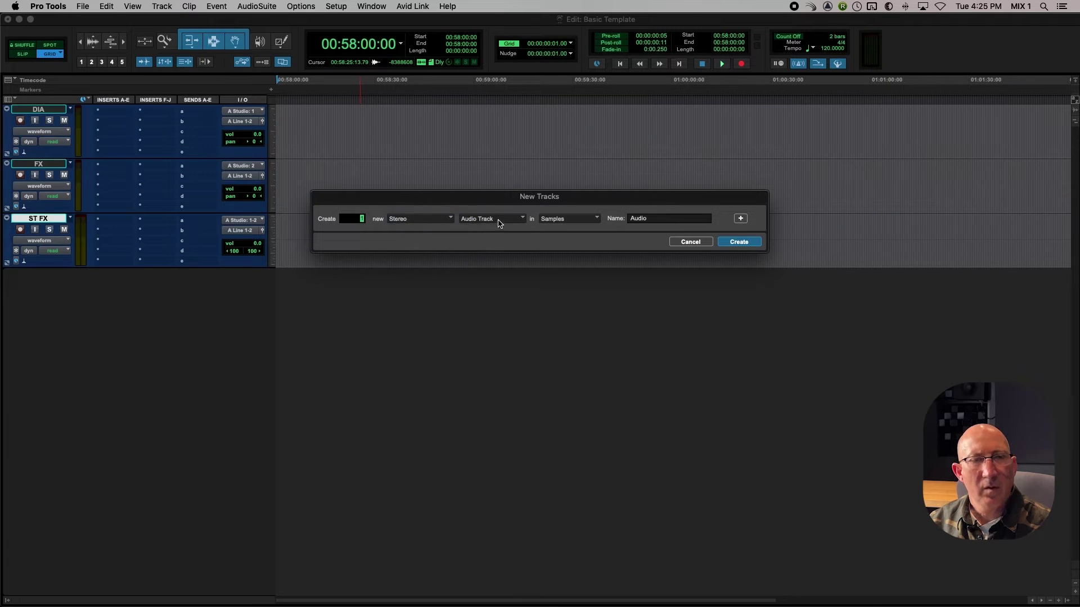
pyautogui.click(731, 245)
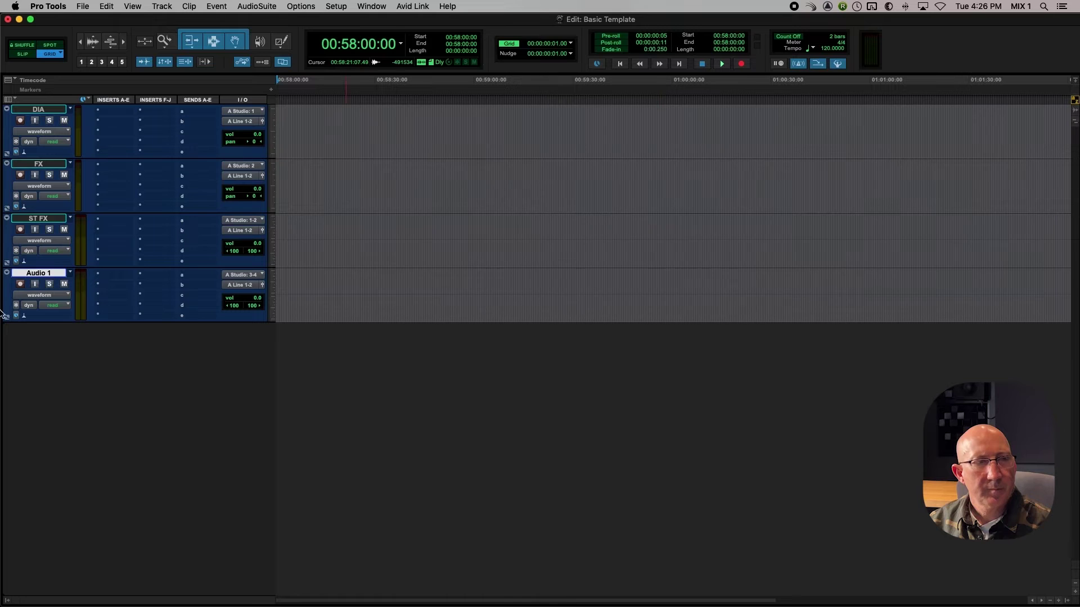
pyautogui.doubleClick(39, 274)
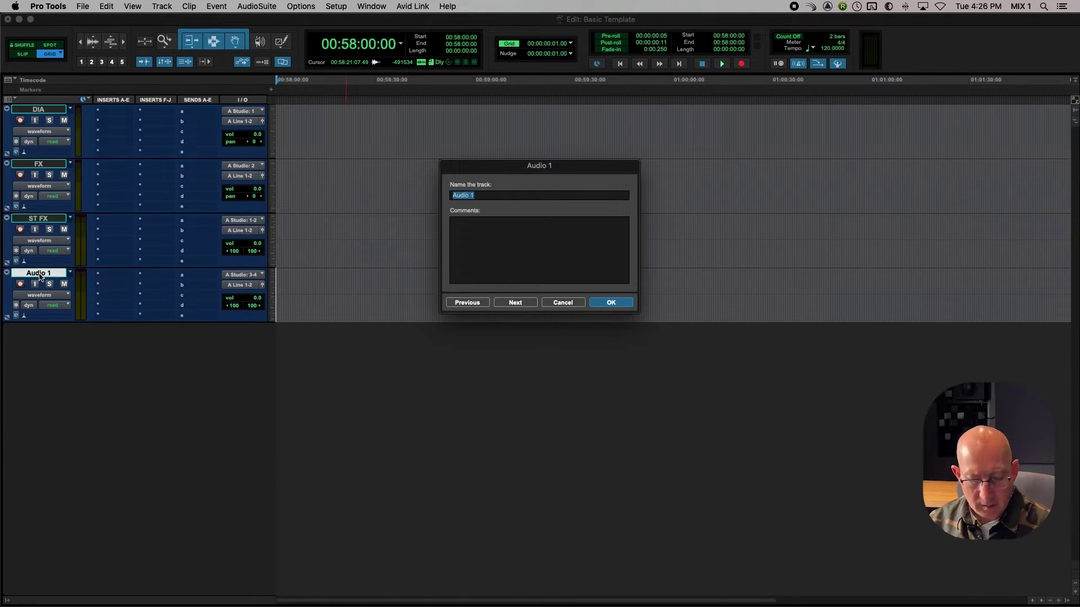
pyautogui.write('MUS')
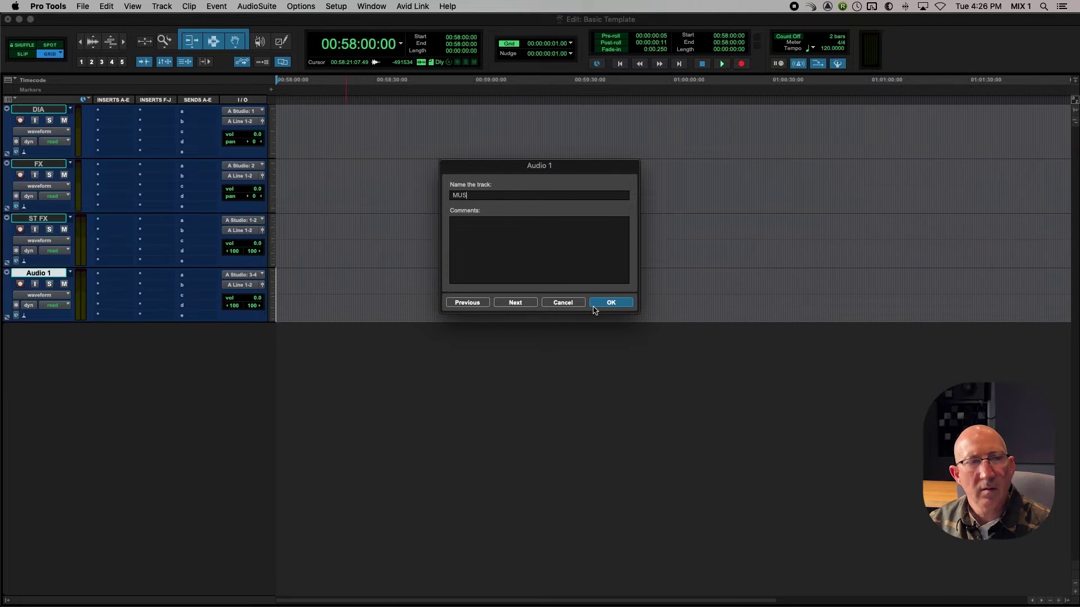
pyautogui.click(610, 303)
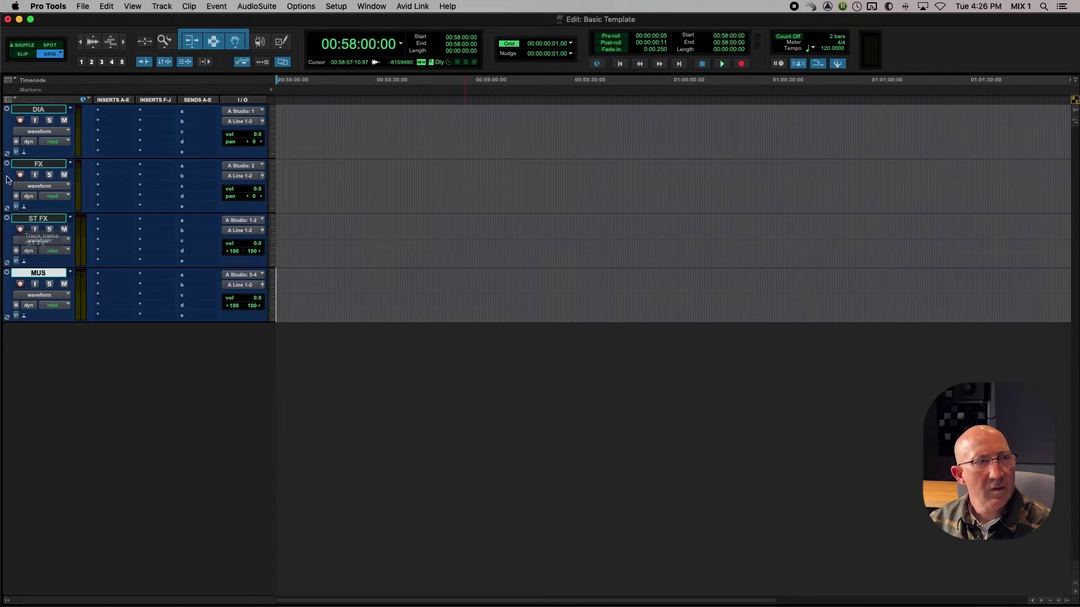
pyautogui.click(38, 164)
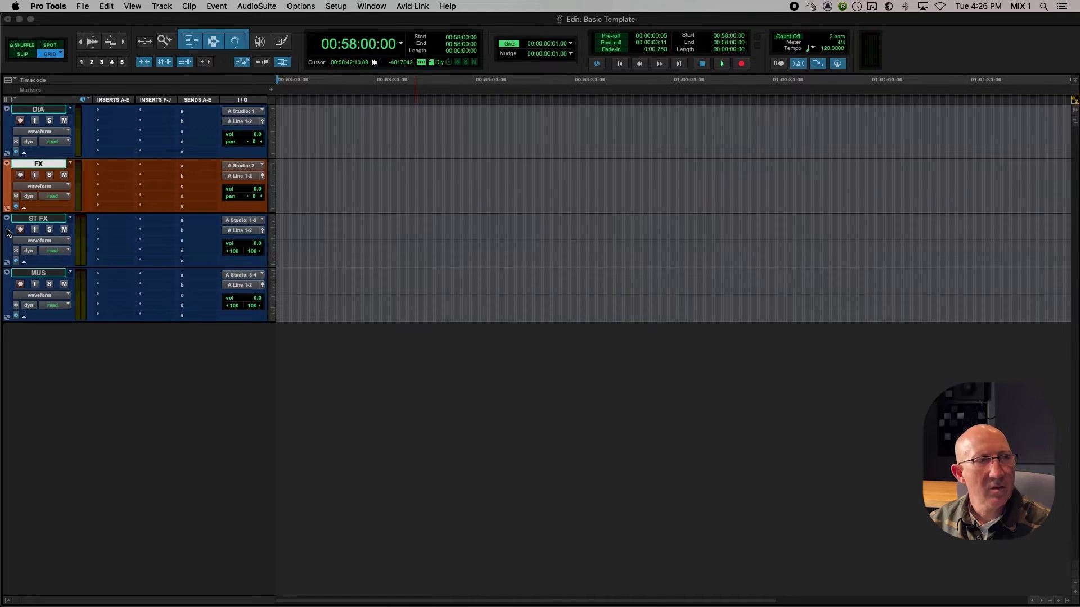
# - Colour the FX and ST FX tracks orange and the MUS track green in the Color Palette
pyautogui.click(33, 218)
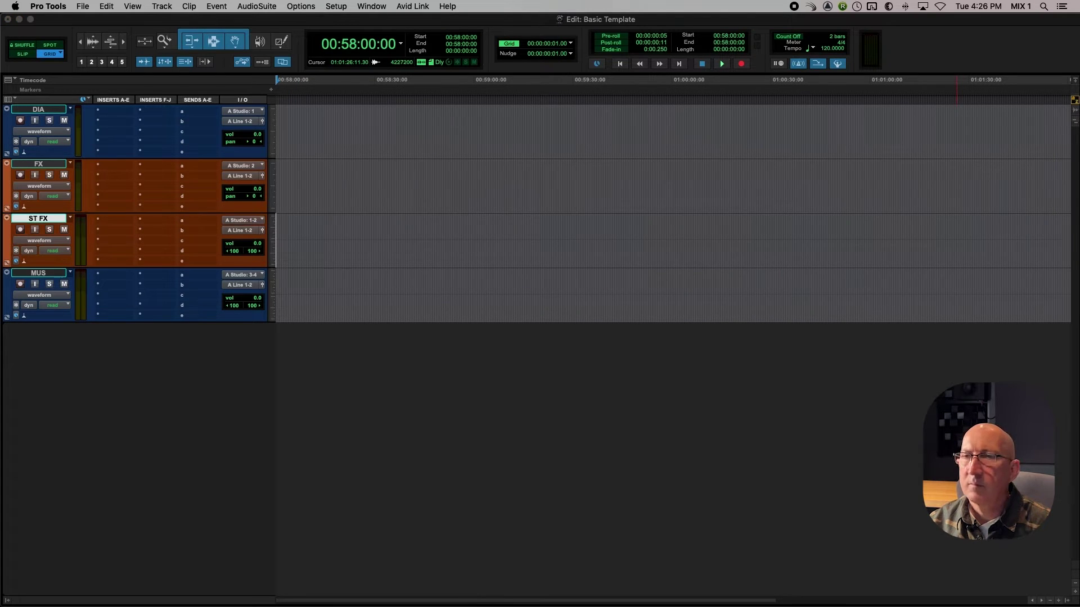
pyautogui.moveTo(940, 118); pyautogui.dragTo(857, 116)
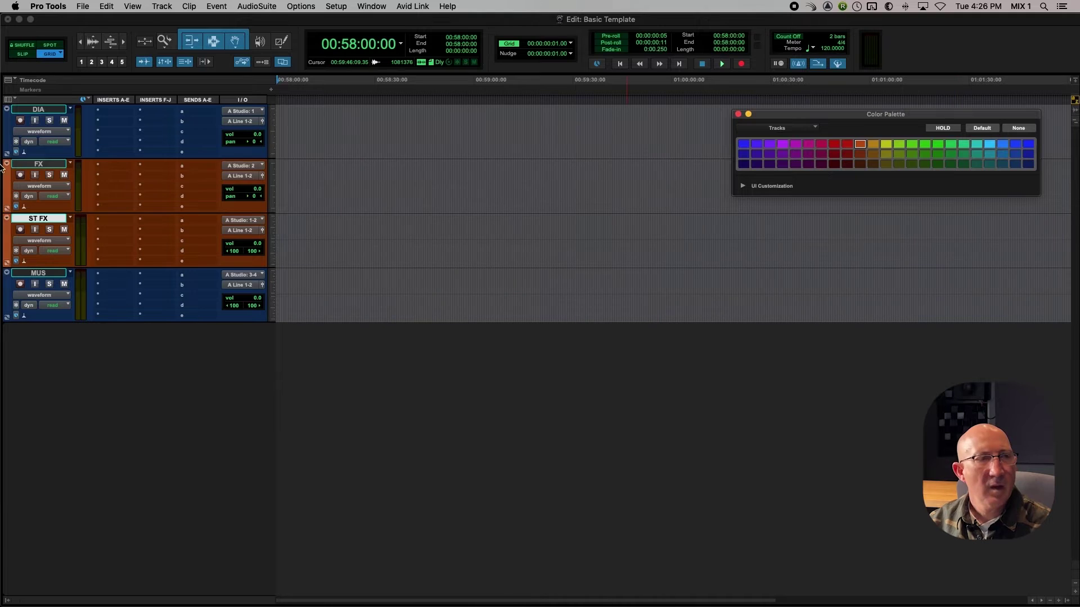
pyautogui.click(37, 274)
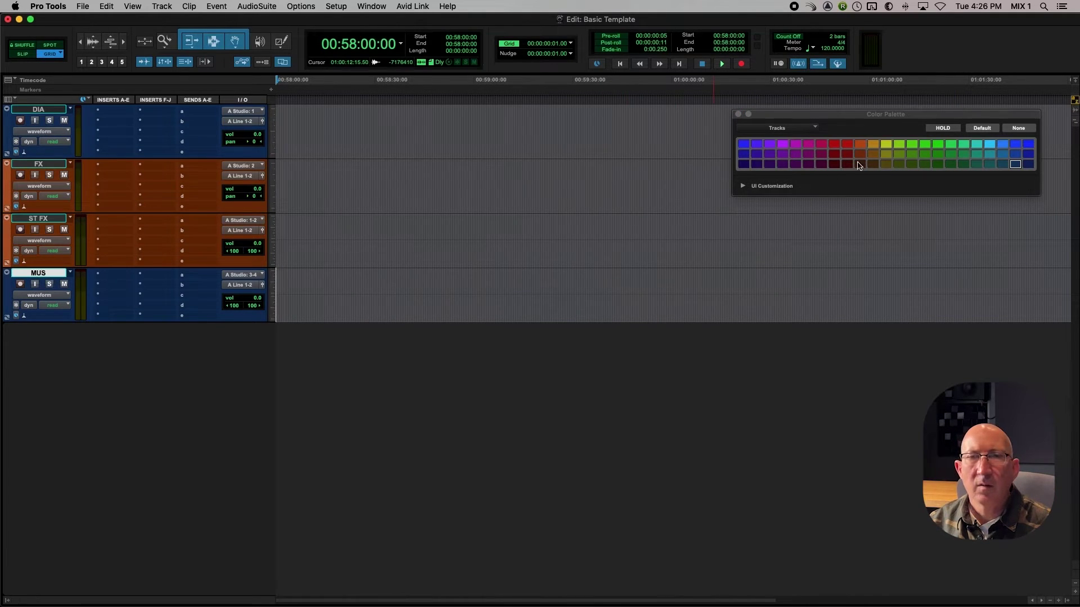
pyautogui.click(925, 144)
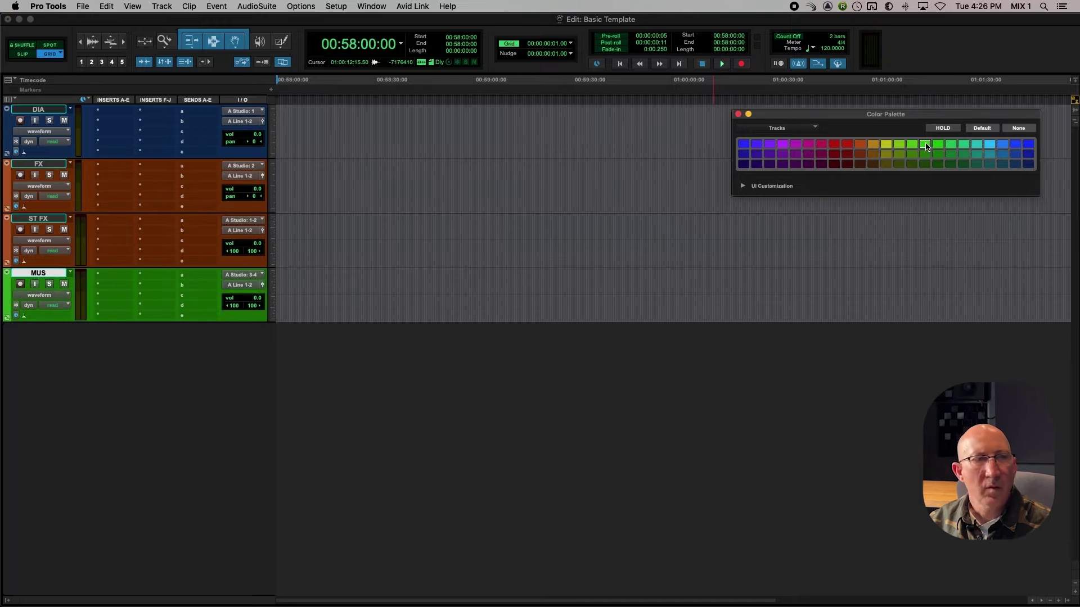
pyautogui.click(738, 115)
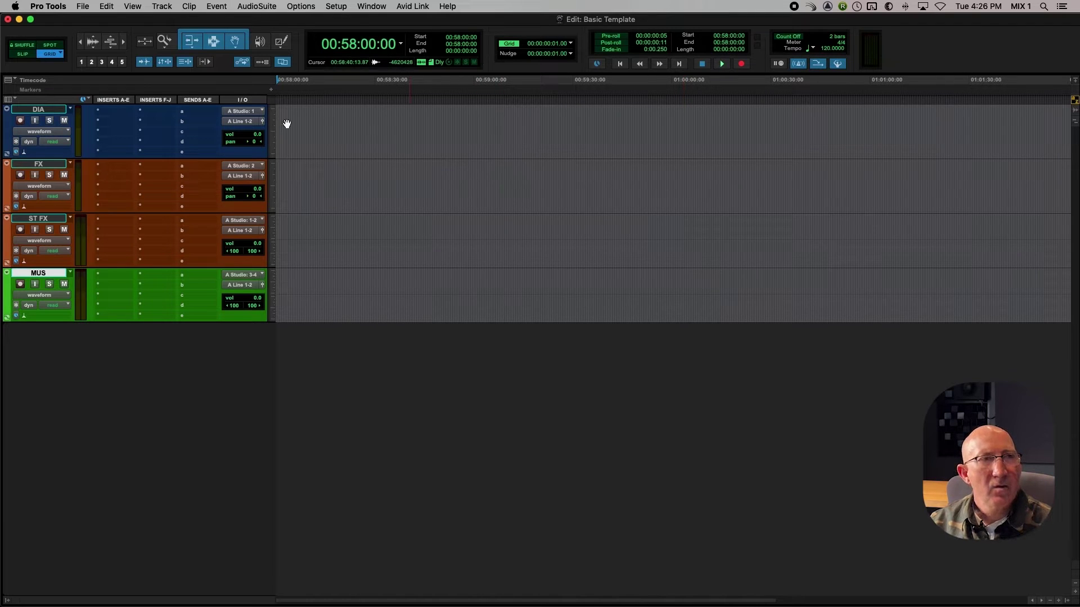
# - Create three stereo Aux Input tracks, Aux 1 to Aux 3, in one go
pyautogui.click(162, 7)
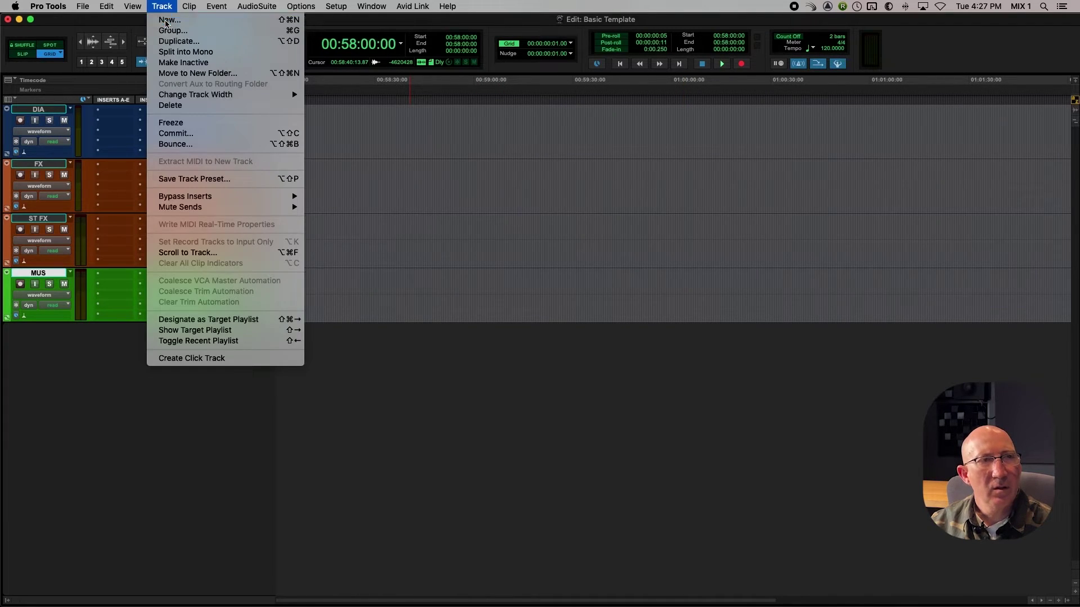
pyautogui.click(166, 24)
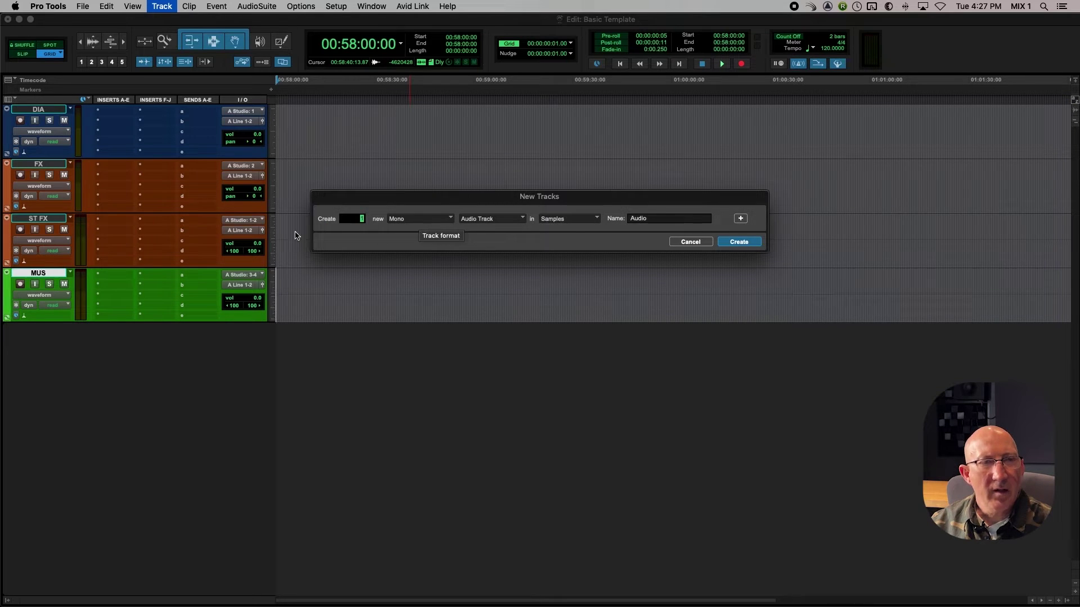
pyautogui.write('3')
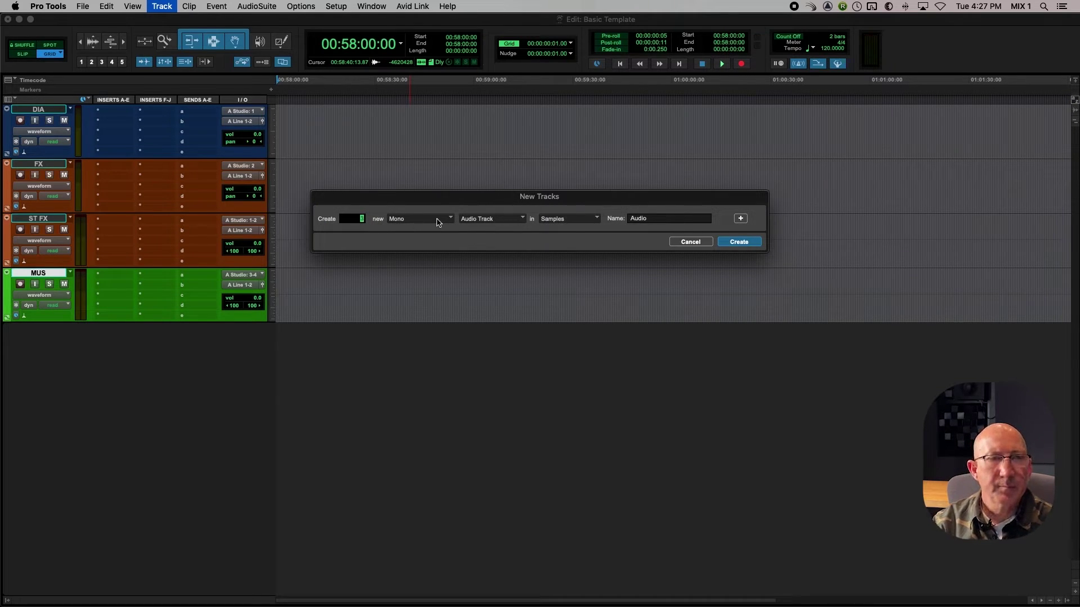
pyautogui.click(439, 220)
pyautogui.click(416, 233)
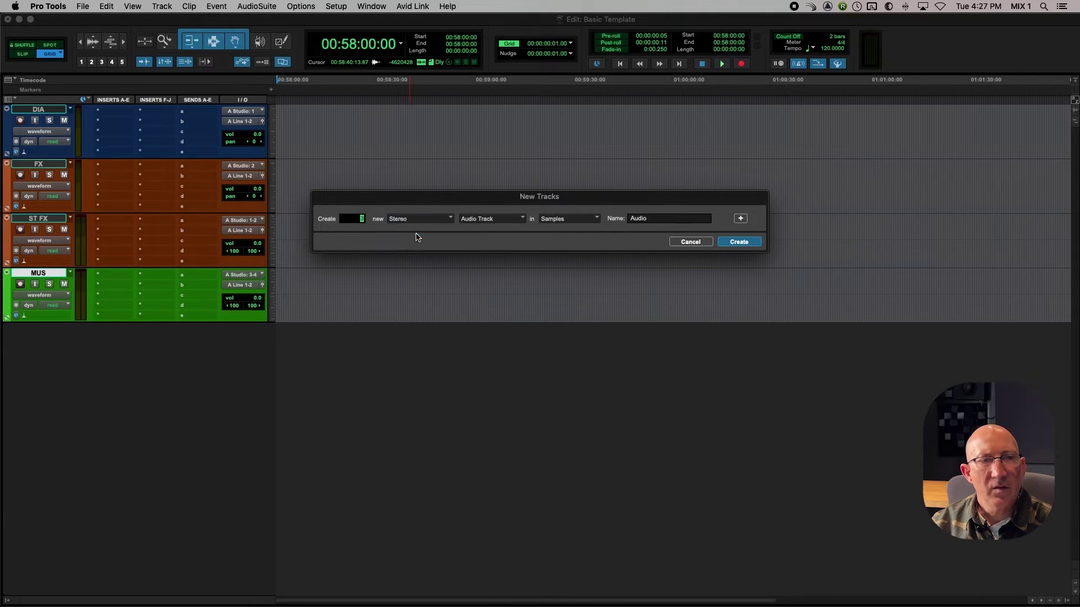
pyautogui.click(487, 220)
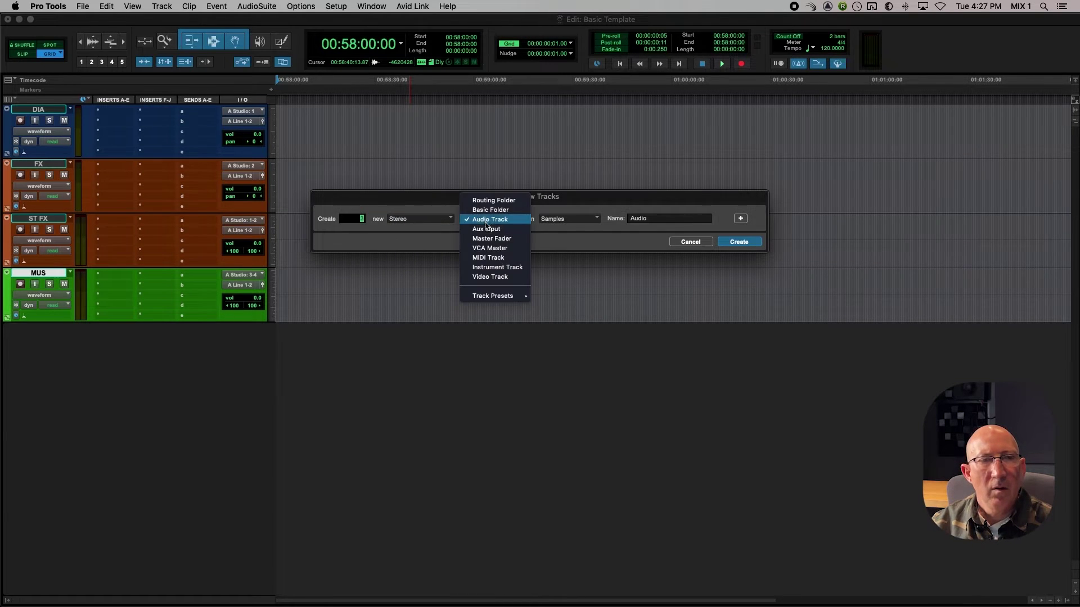
pyautogui.click(487, 230)
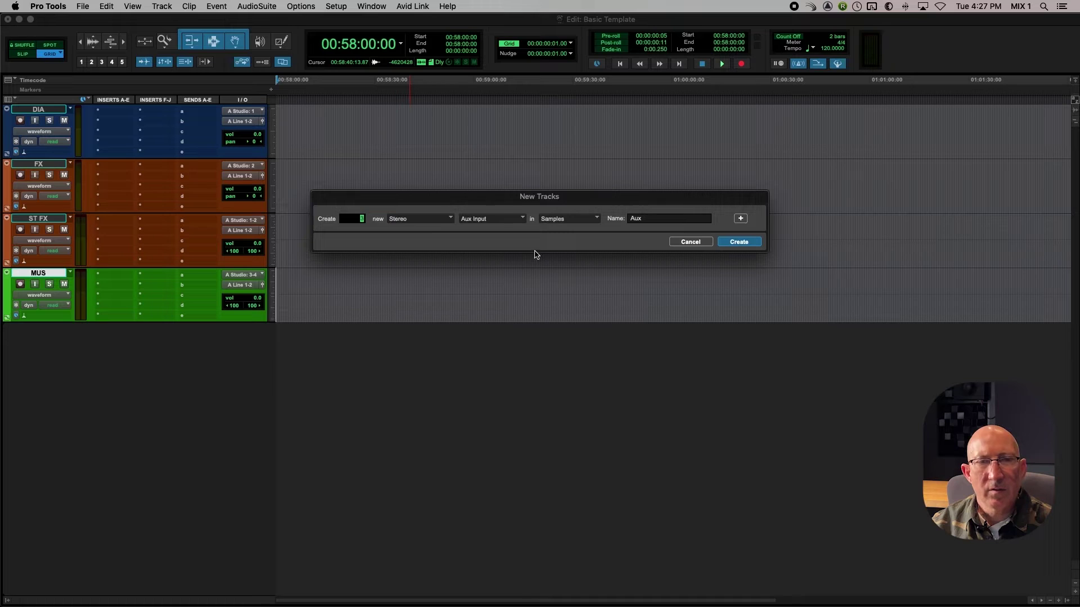
pyautogui.click(733, 243)
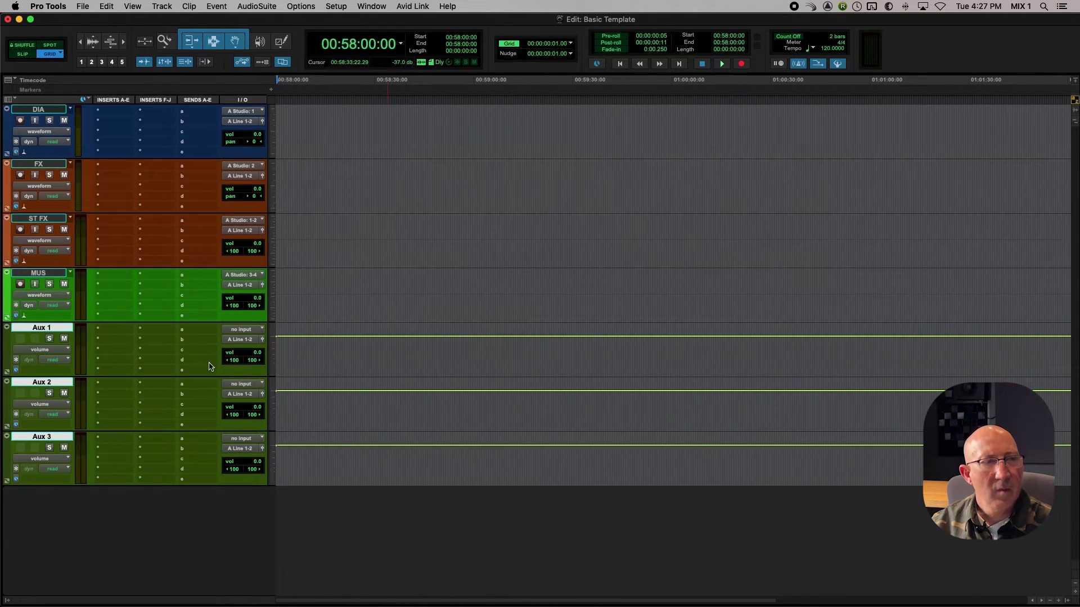
# - Rename Aux 1, Aux 2 and Aux 3 to DIA AUX, FX AUX and MUS AUX
pyautogui.doubleClick(35, 328)
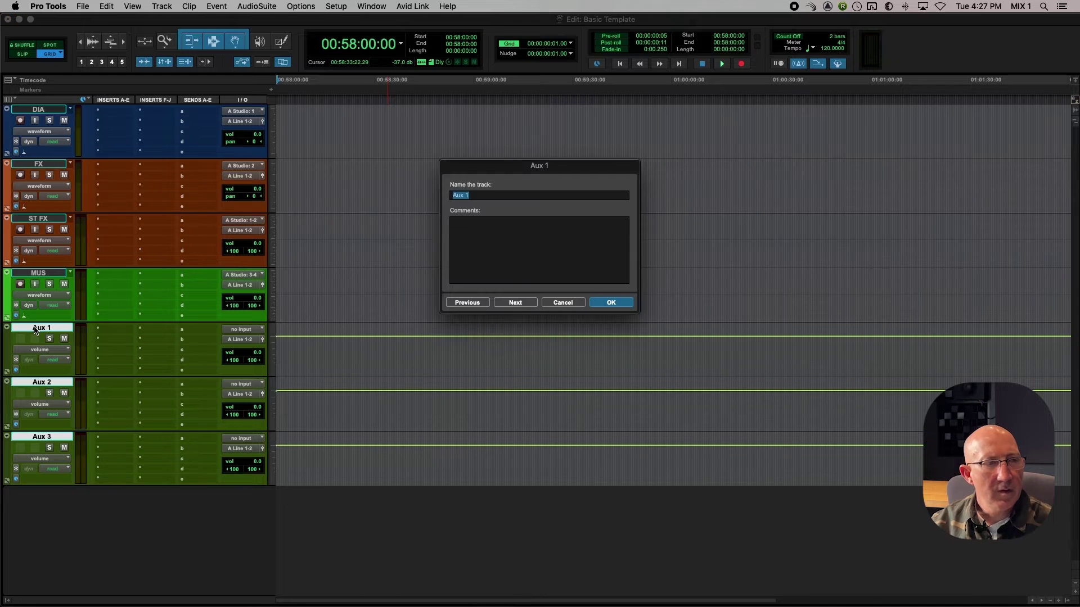
pyautogui.write('DIA')
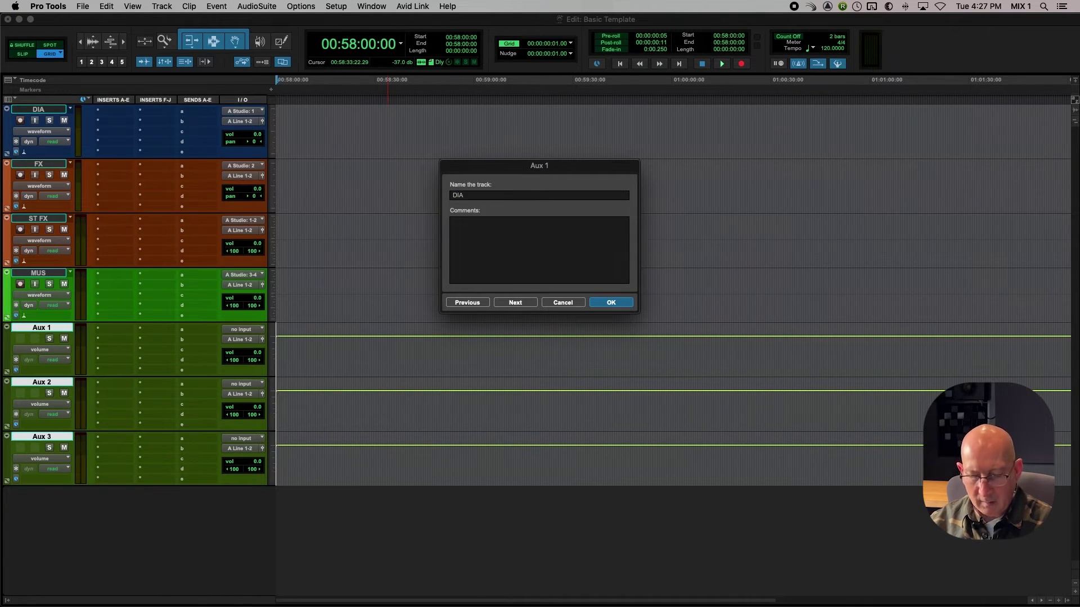
pyautogui.write(' AUX')
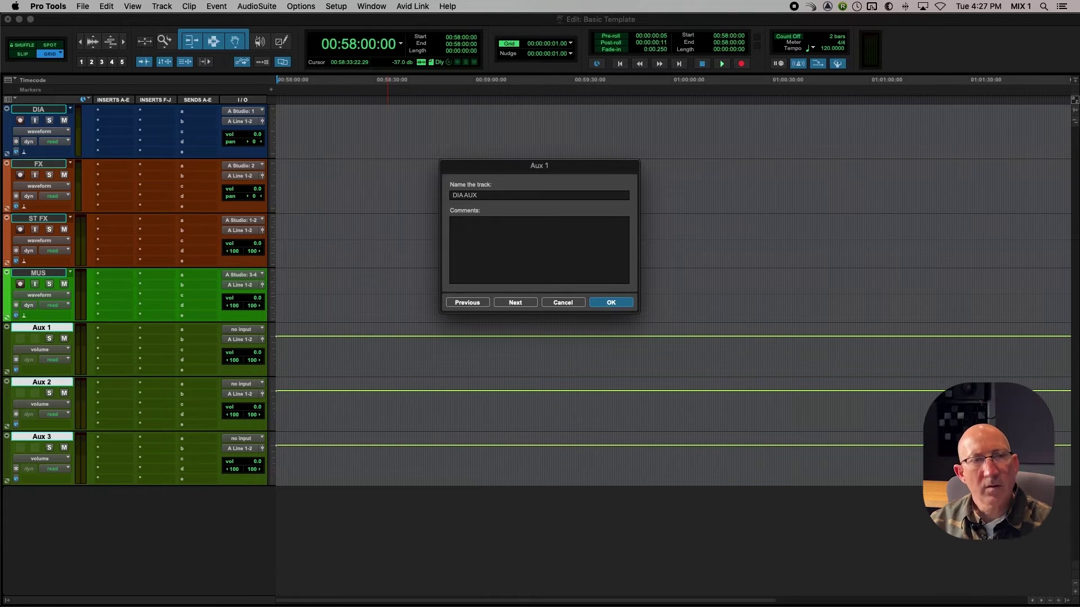
pyautogui.click(515, 302)
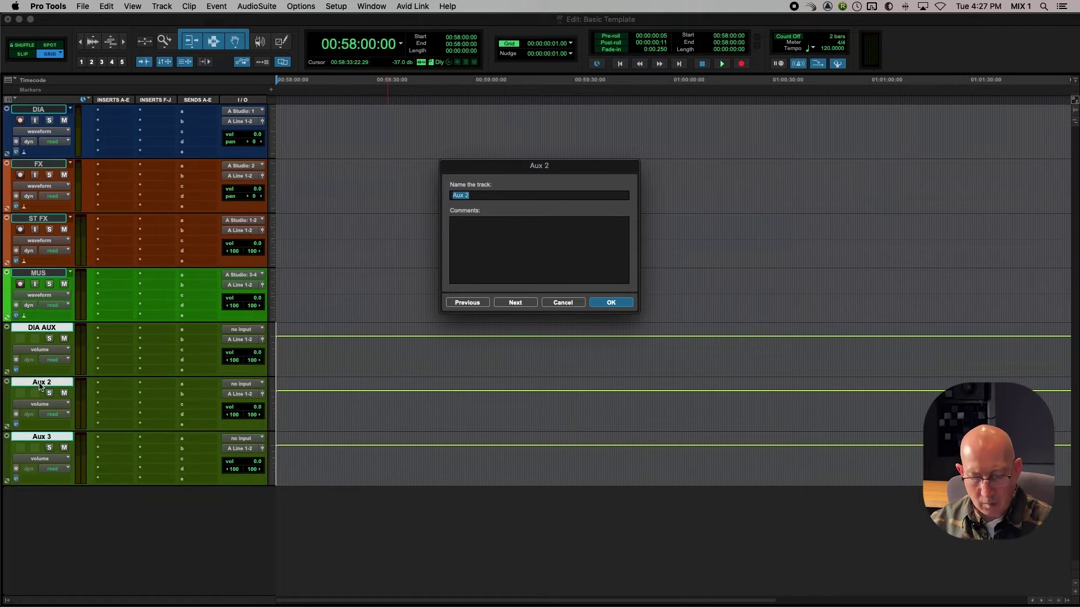
pyautogui.write('FX AUX')
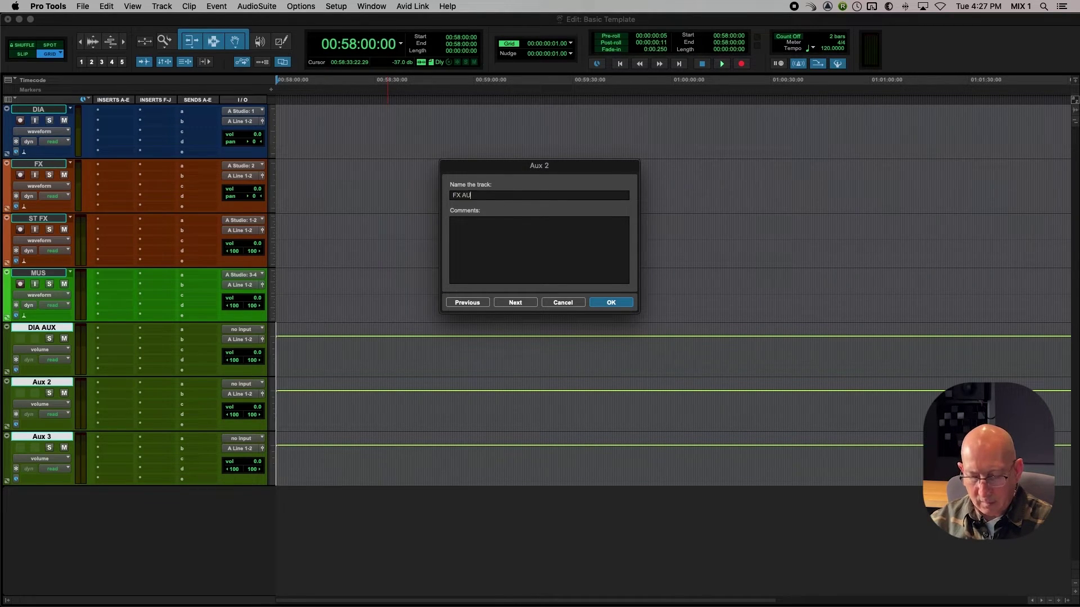
pyautogui.click(505, 304)
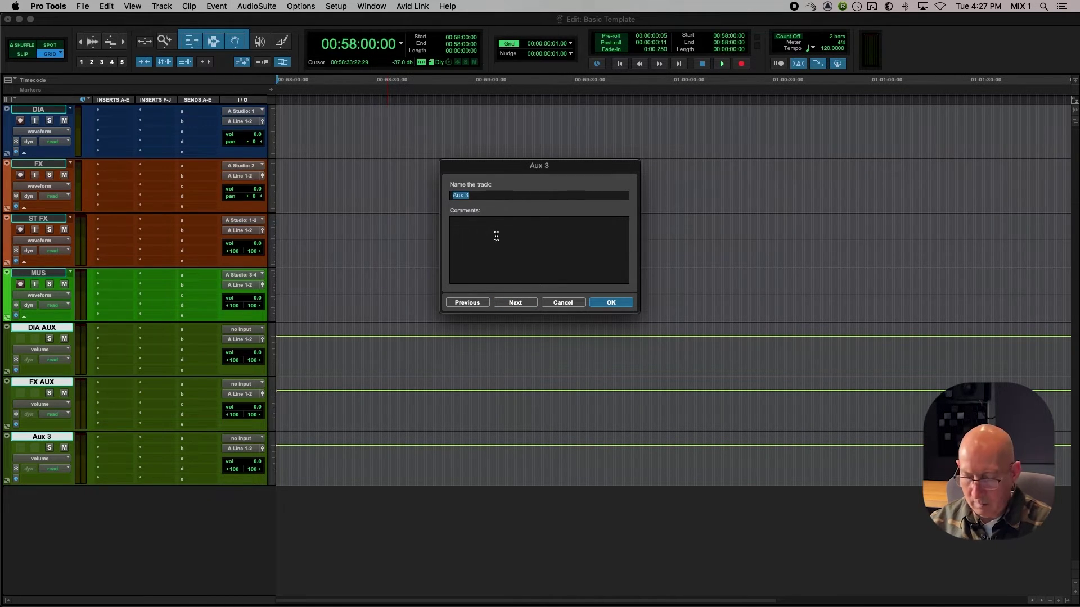
pyautogui.write('MUS')
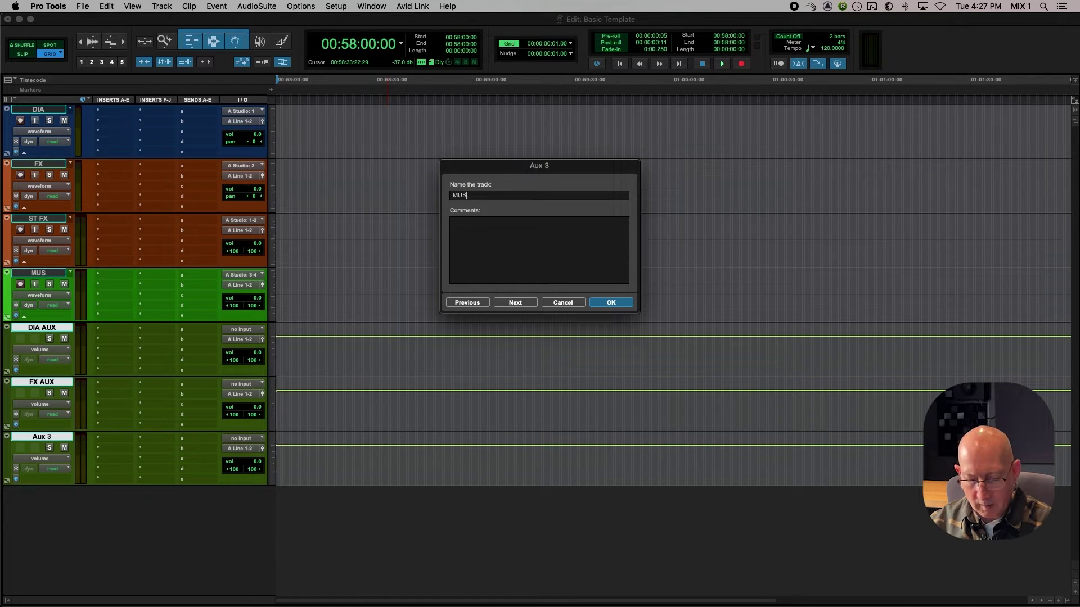
pyautogui.write(' AUX')
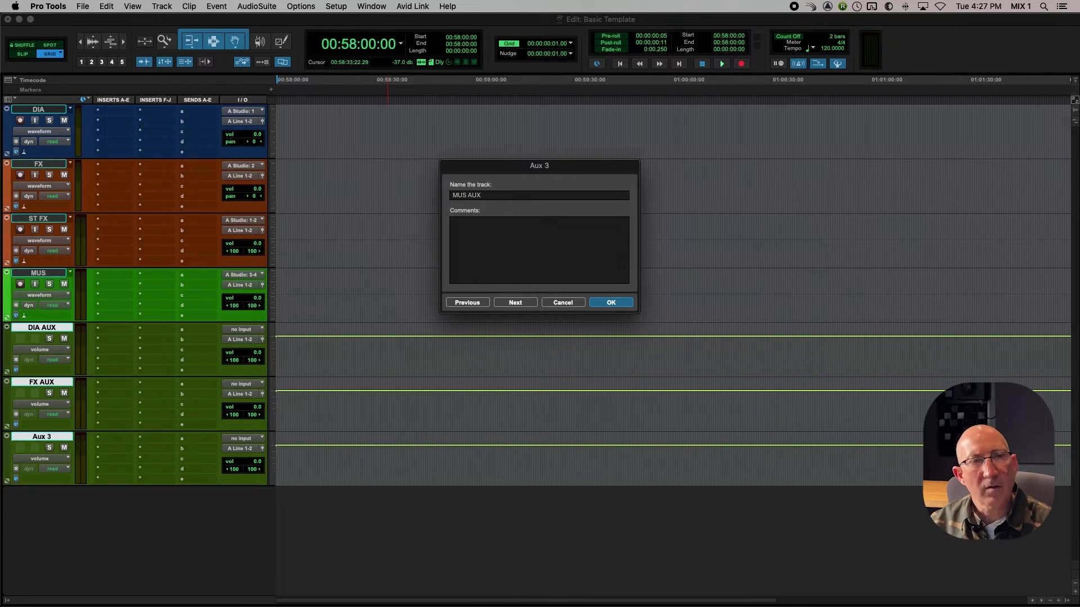
pyautogui.click(600, 303)
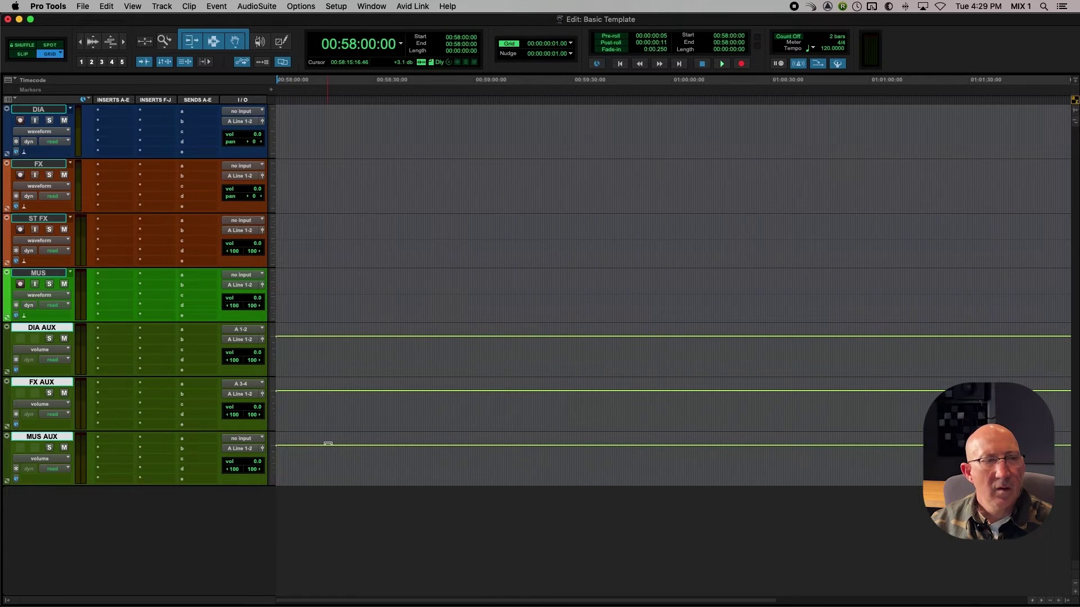
# - Set the aux inputs: DIA AUX from Bus 1-2, FX AUX from Bus 3-4, MUS AUX from Bus 5-6
pyautogui.click(243, 331)
pyautogui.moveTo(245, 340)
pyautogui.moveTo(315, 342)
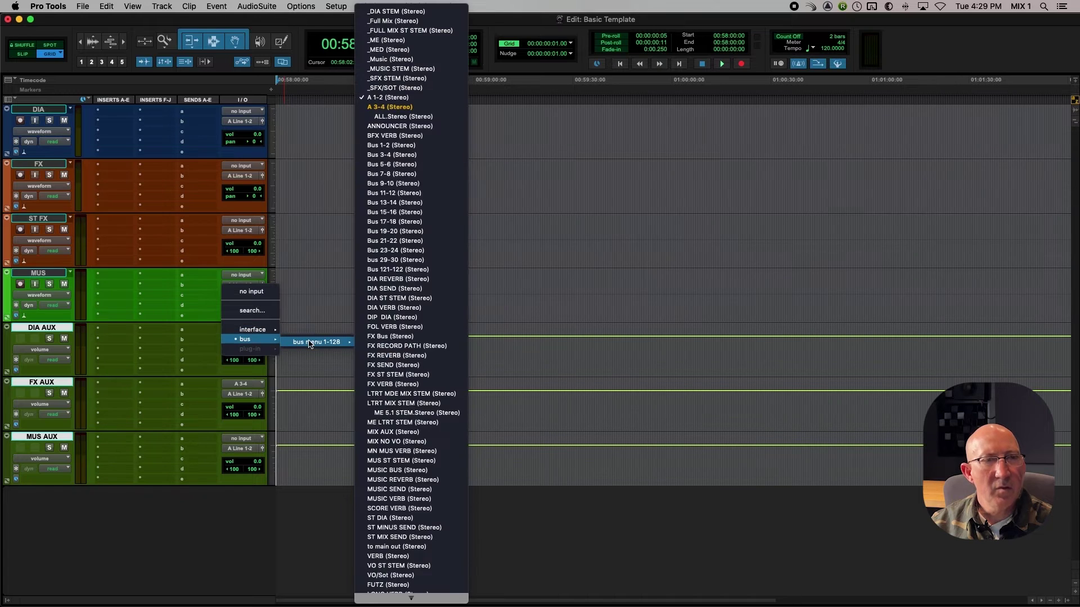
pyautogui.click(392, 145)
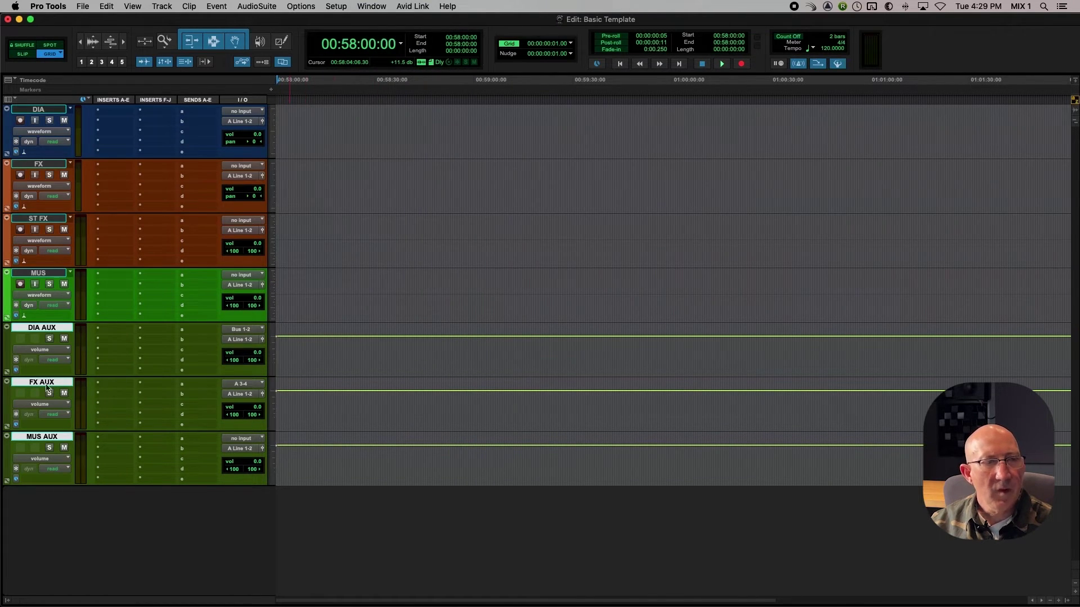
pyautogui.click(238, 384)
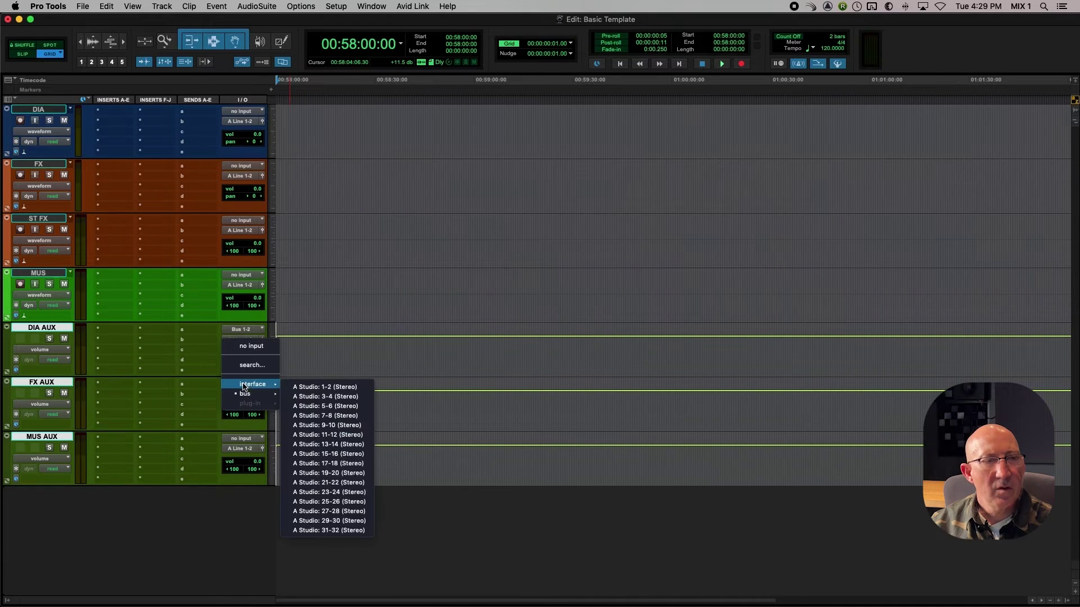
pyautogui.moveTo(244, 393)
pyautogui.moveTo(315, 397)
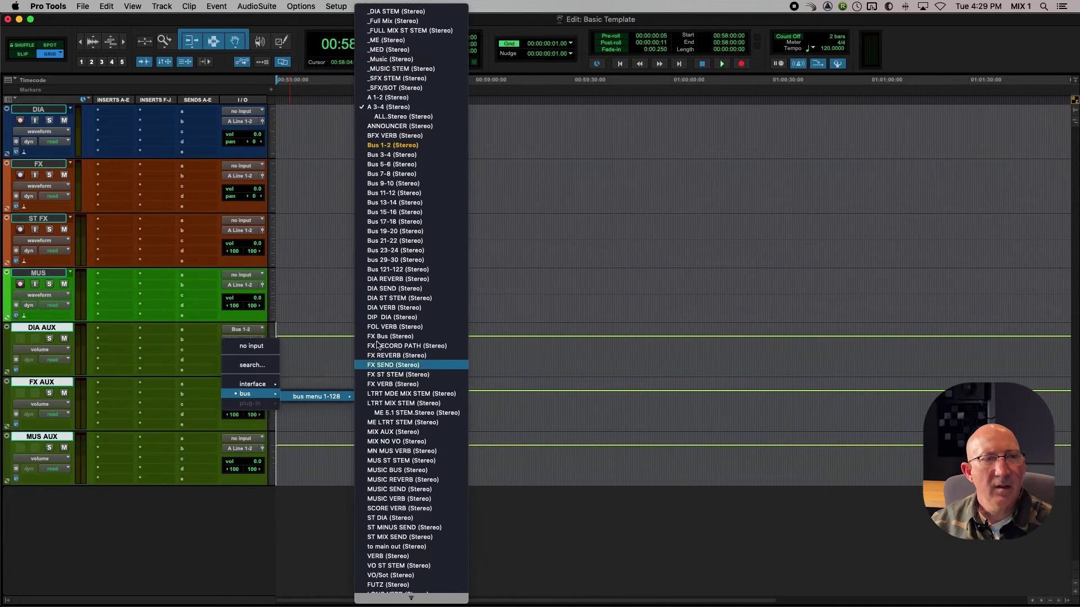
pyautogui.click(386, 155)
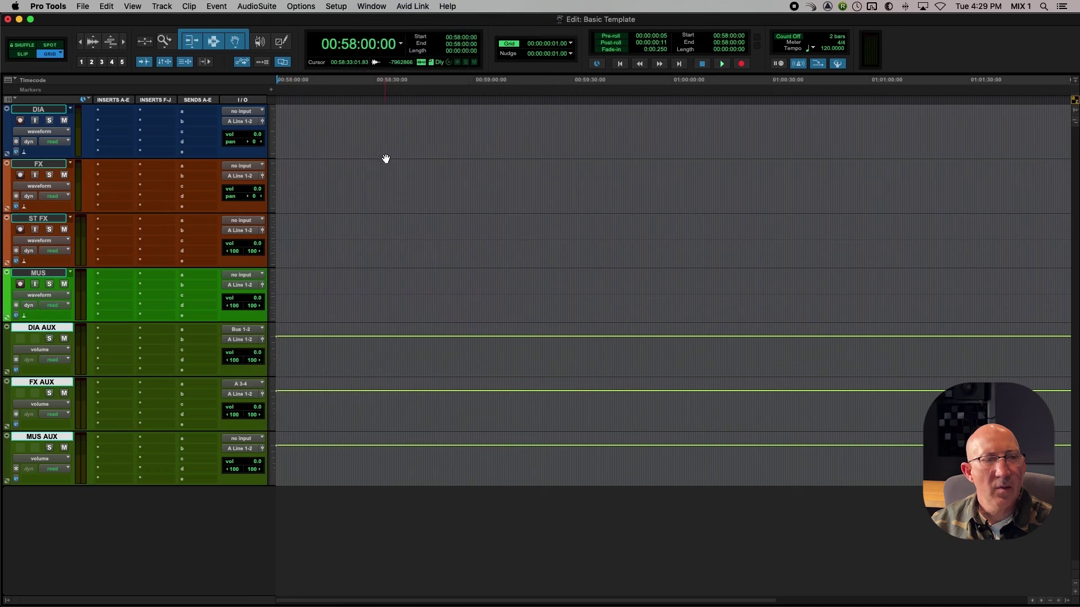
pyautogui.click(243, 439)
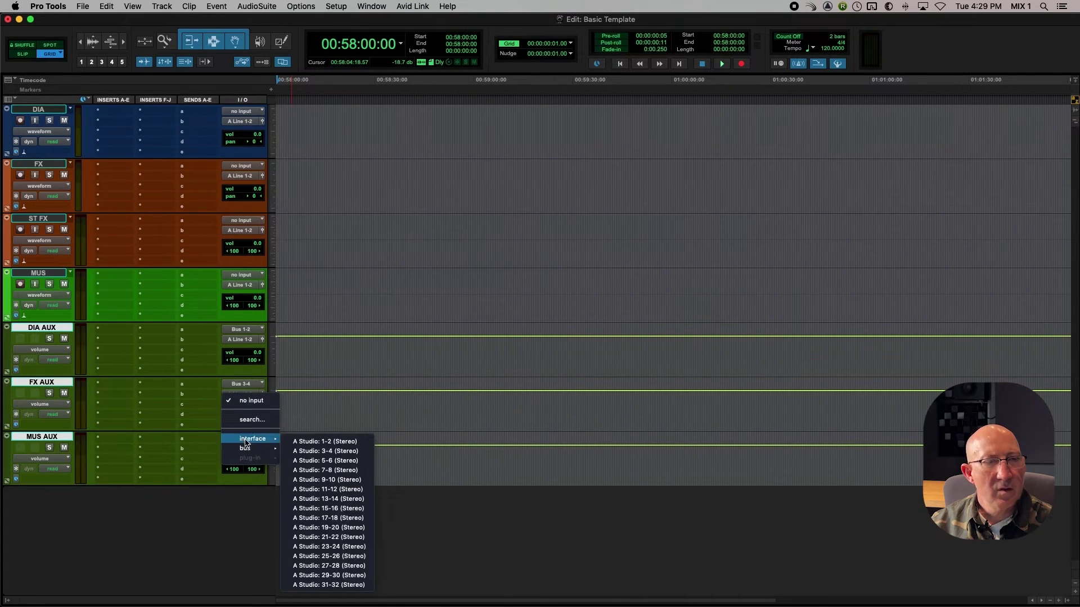
pyautogui.moveTo(244, 449)
pyautogui.moveTo(317, 451)
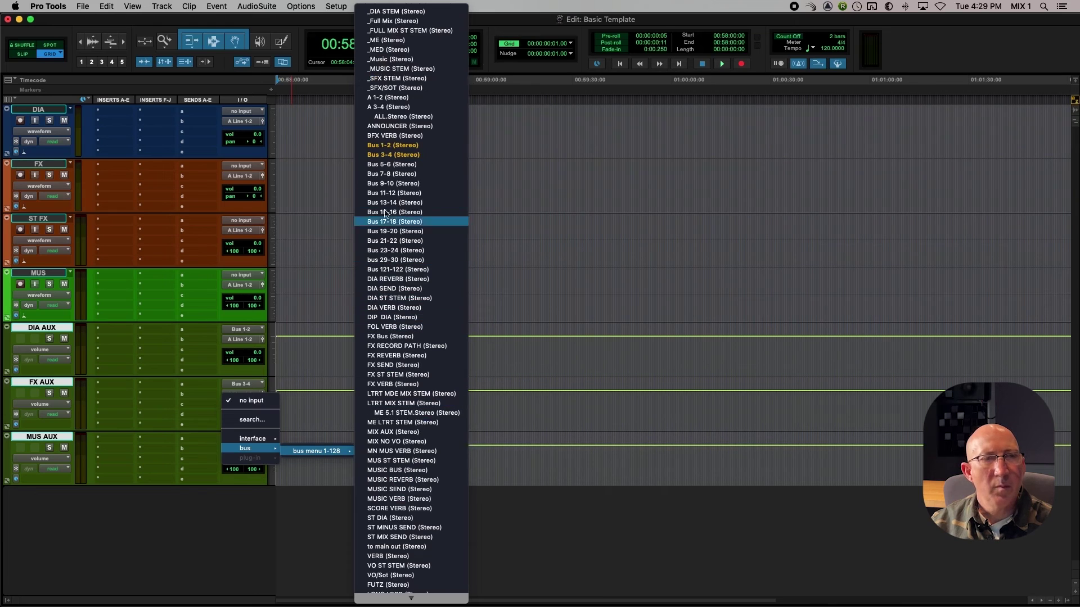
pyautogui.click(386, 168)
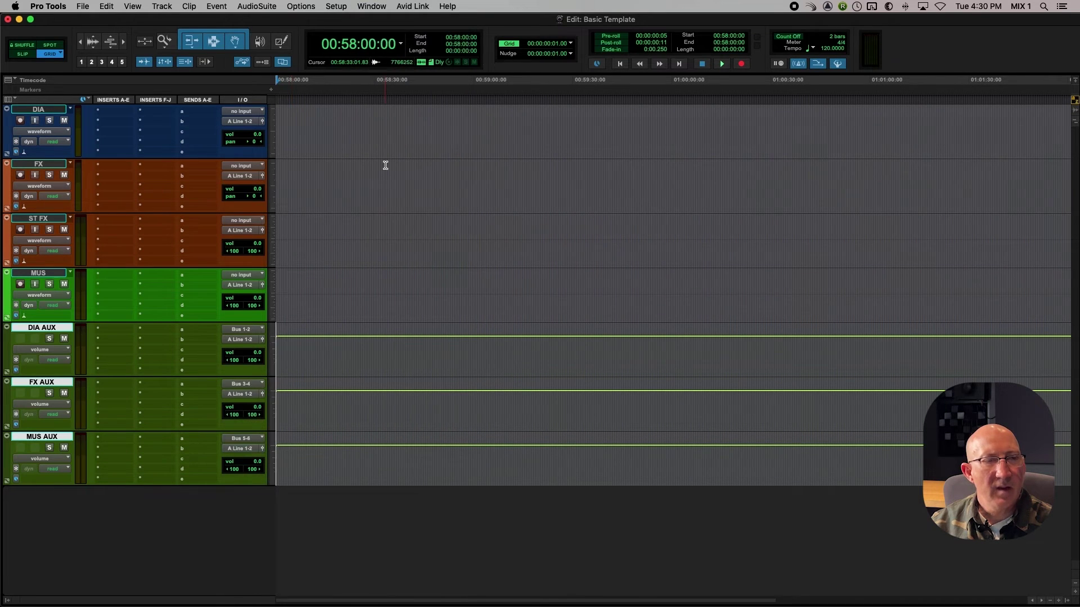
# - Route the DIA output to Bus 1-2 and the FX output to Bus 3-4
pyautogui.click(242, 122)
pyautogui.moveTo(242, 125)
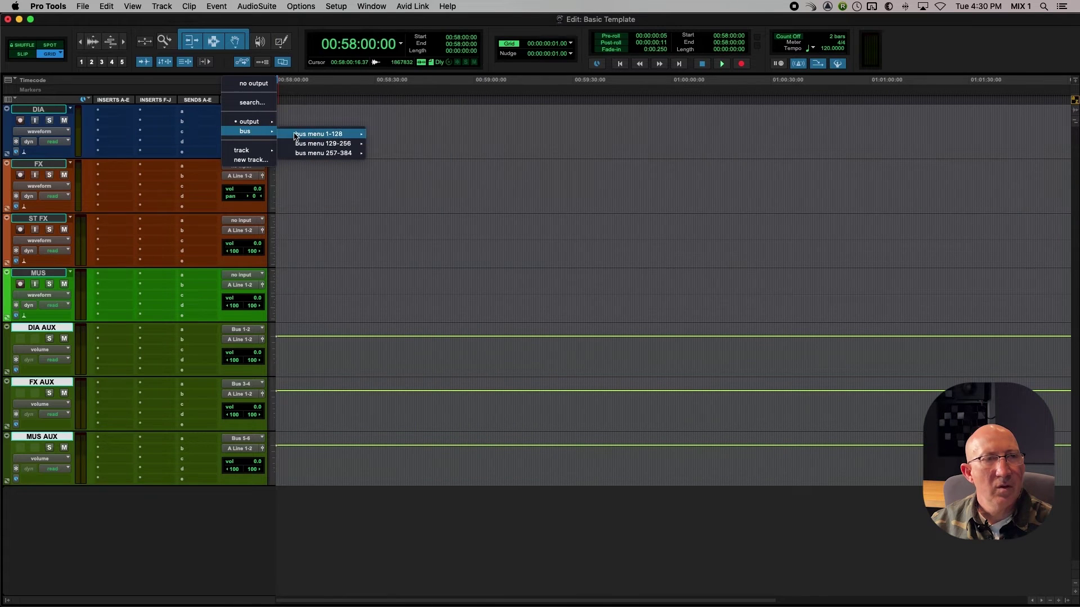
pyautogui.moveTo(316, 135)
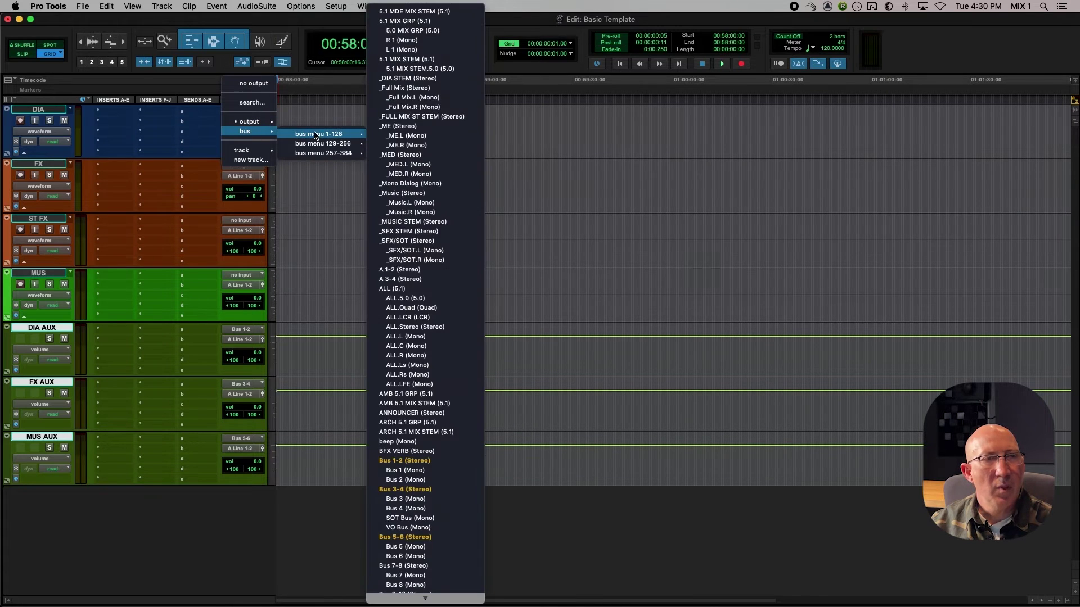
pyautogui.click(393, 461)
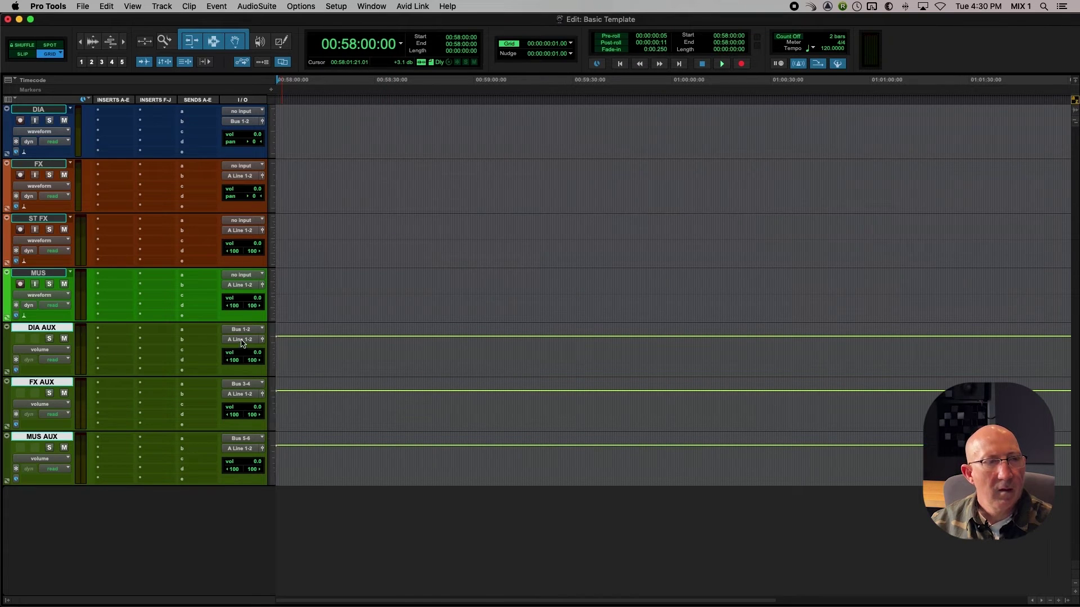
pyautogui.click(242, 177)
pyautogui.moveTo(245, 188)
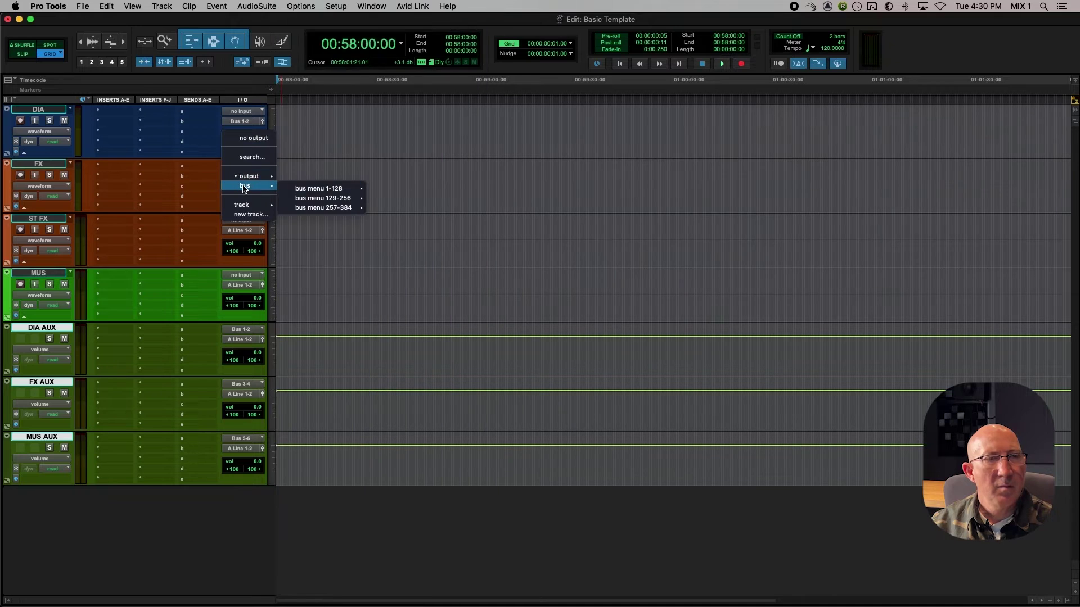
pyautogui.moveTo(309, 188)
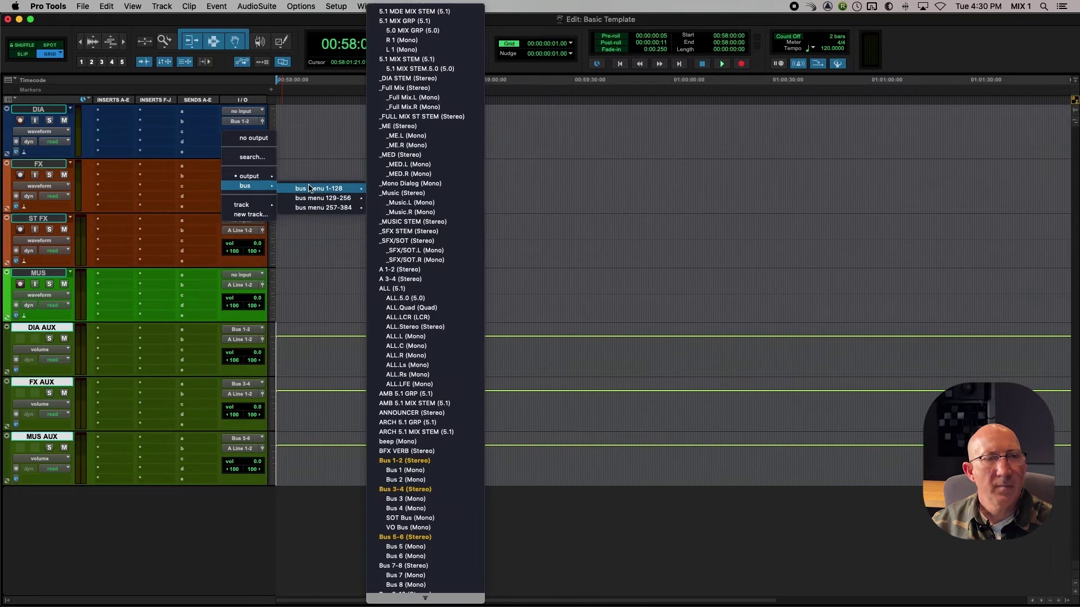
pyautogui.click(405, 489)
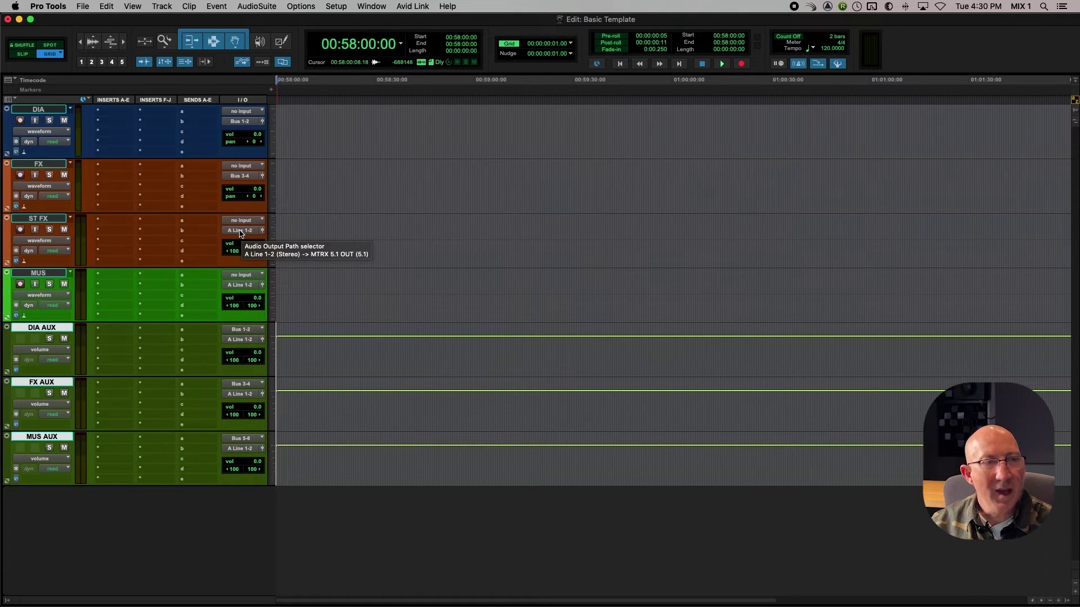
# - Route the ST FX output to Bus 3-4 and the MUS output to Bus 5-6
pyautogui.click(241, 232)
pyautogui.moveTo(243, 240)
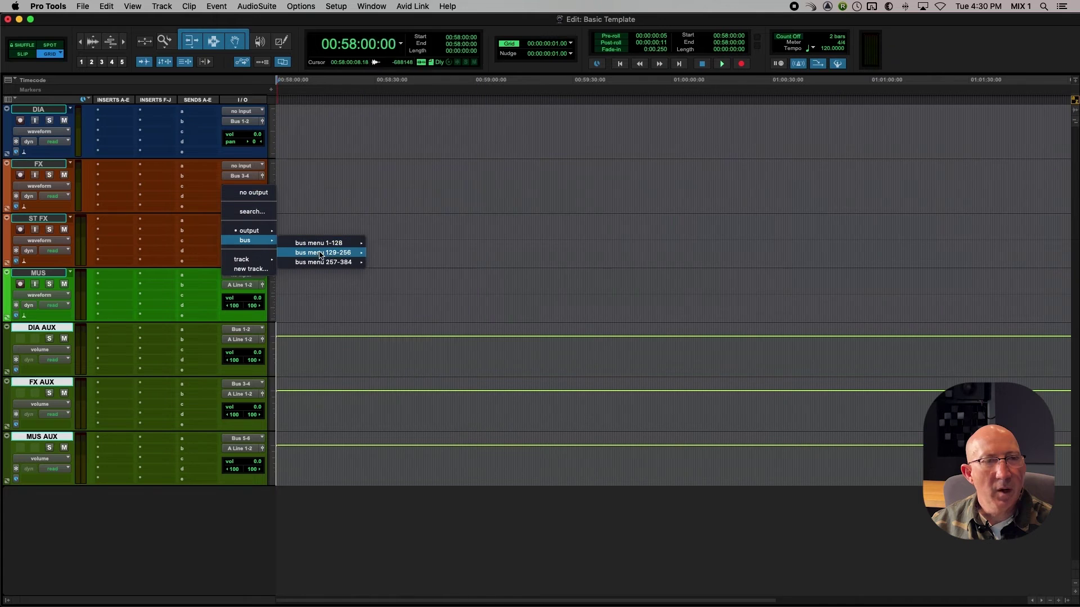
pyautogui.moveTo(319, 246)
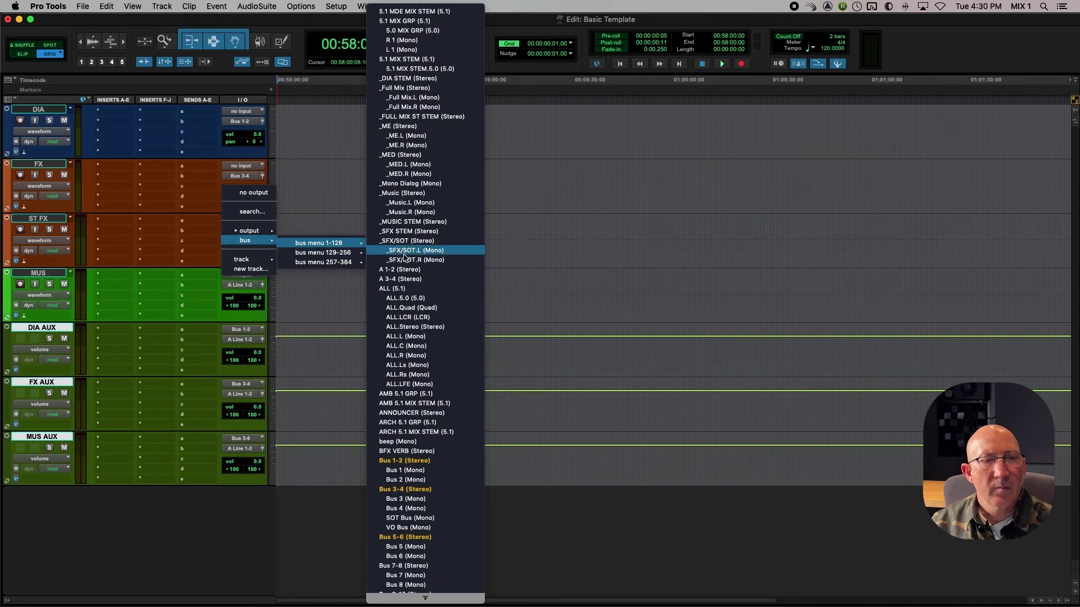
pyautogui.click(394, 490)
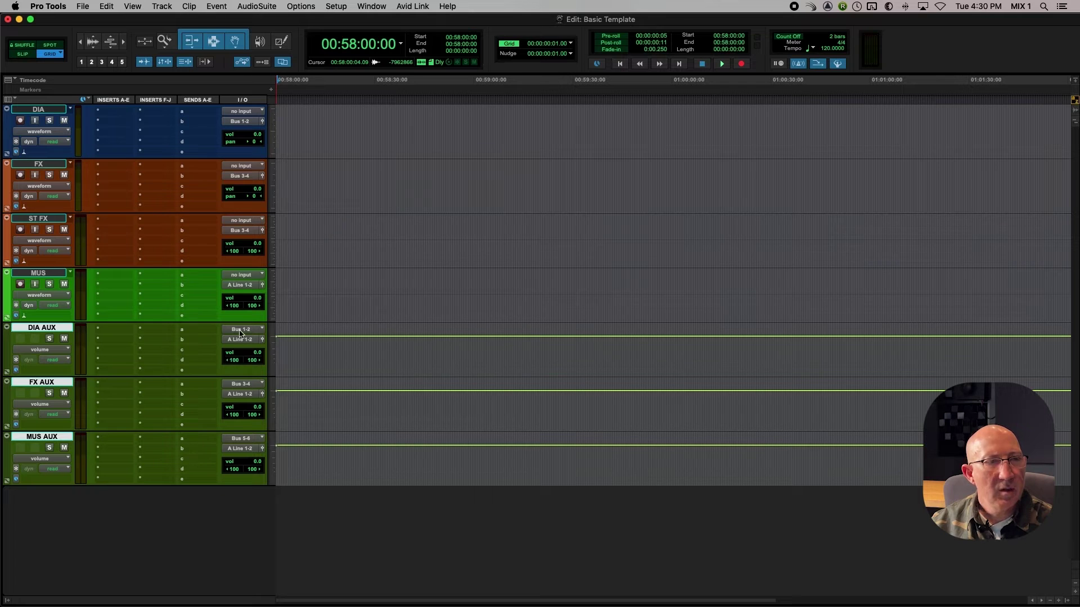
pyautogui.click(243, 287)
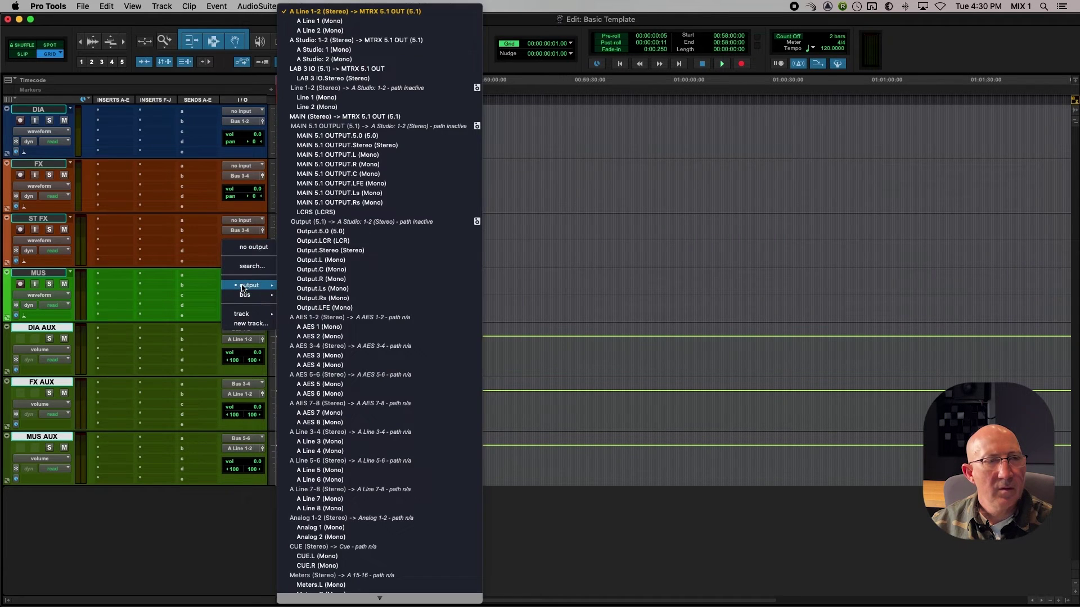
pyautogui.moveTo(250, 295)
pyautogui.moveTo(324, 297)
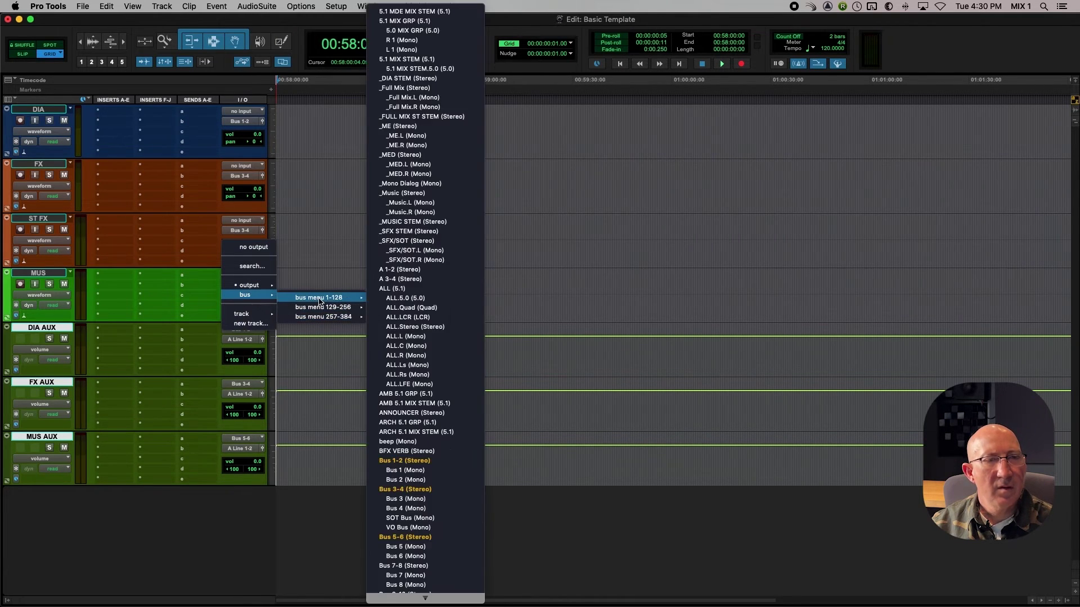
pyautogui.click(386, 538)
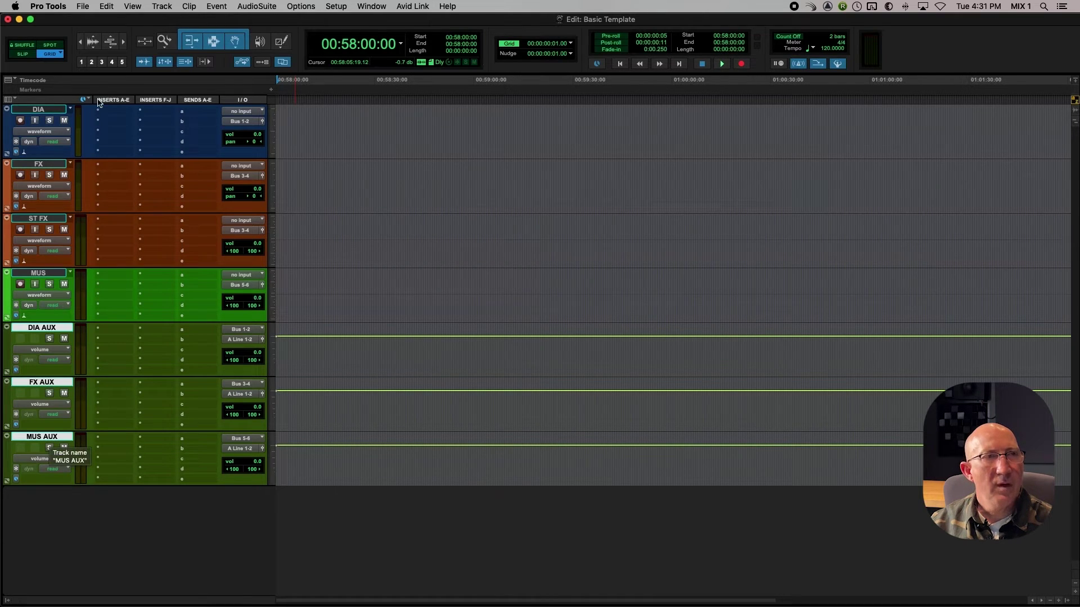
# - Set up the New Tracks dialog for one stereo Aux Input track, leaving it uncreated
pyautogui.click(162, 7)
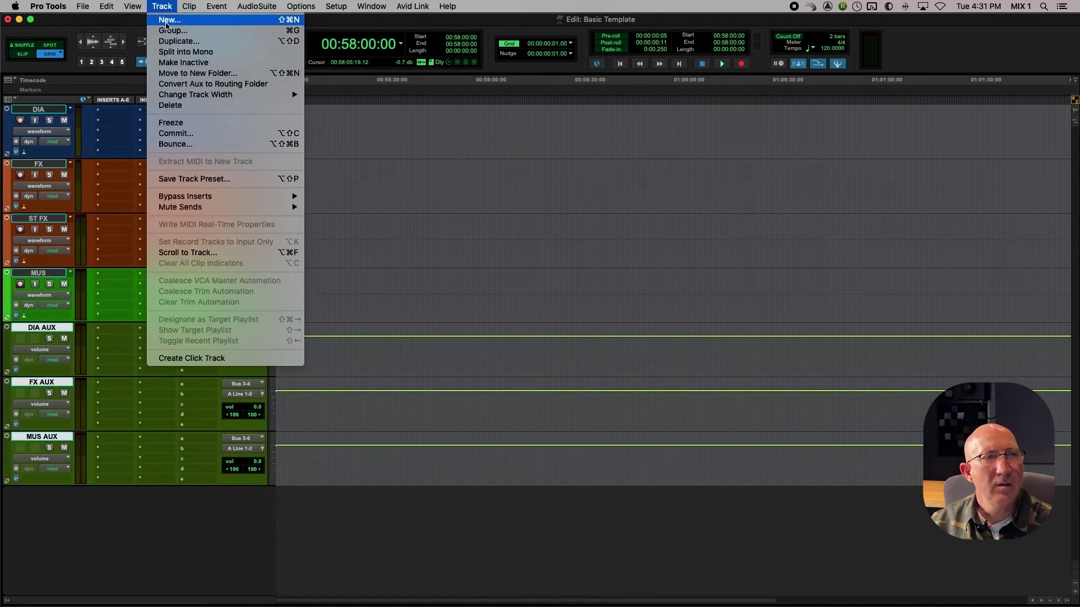
pyautogui.click(166, 20)
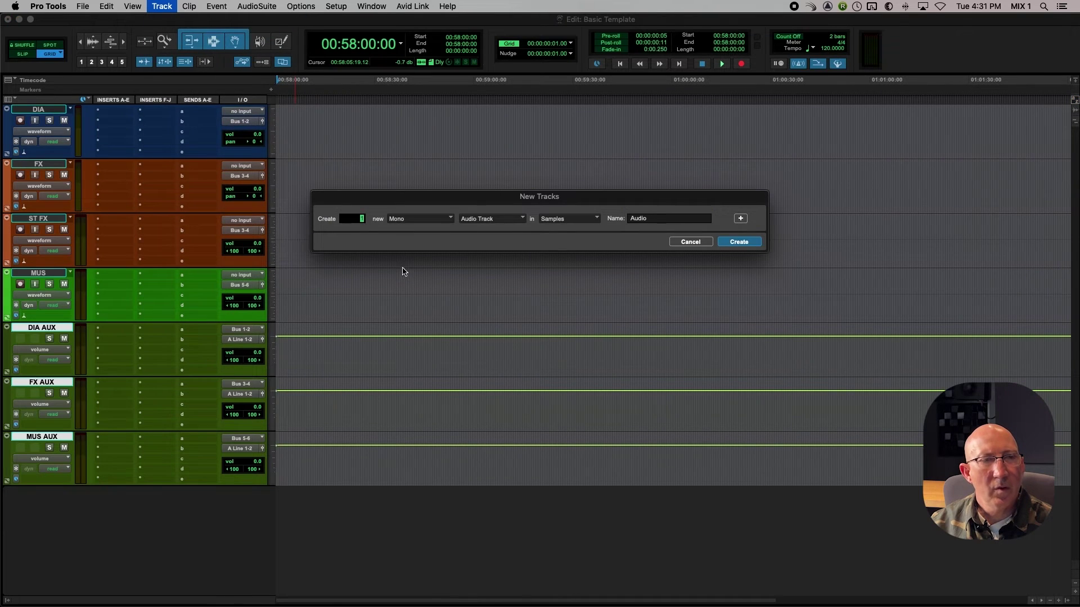
pyautogui.click(416, 219)
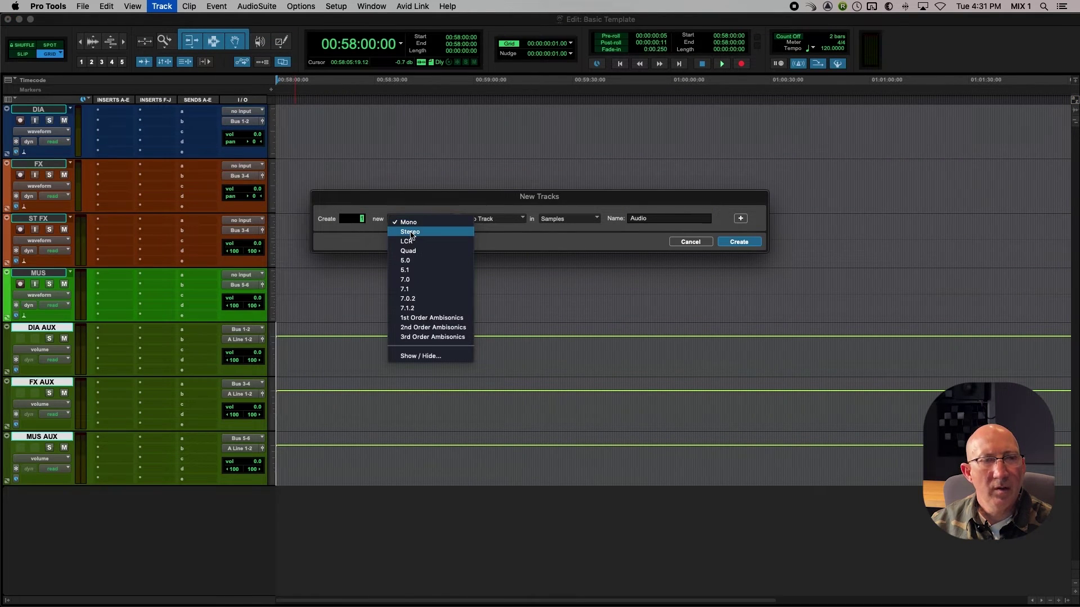
pyautogui.click(410, 232)
pyautogui.click(482, 220)
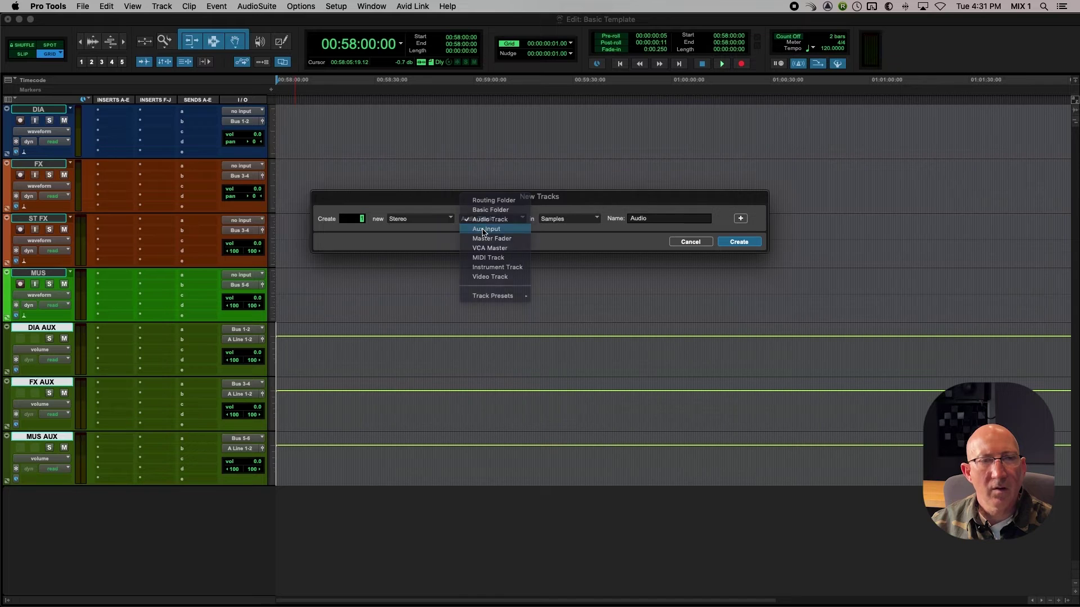
pyautogui.click(483, 230)
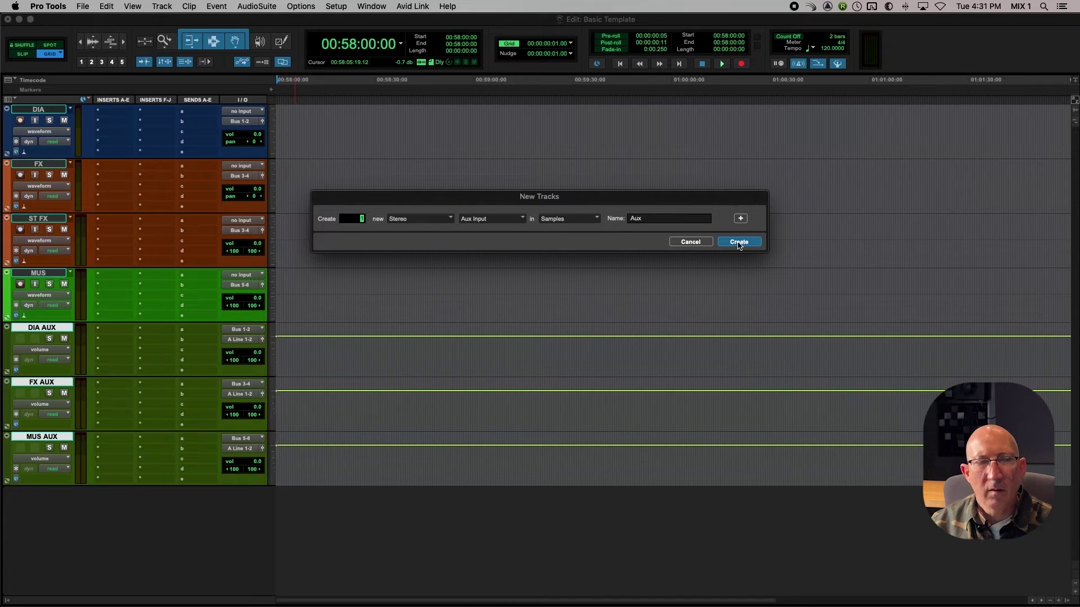
# - Create the stereo aux track, colour it magenta and rename it MIX OUT AUX
pyautogui.click(738, 242)
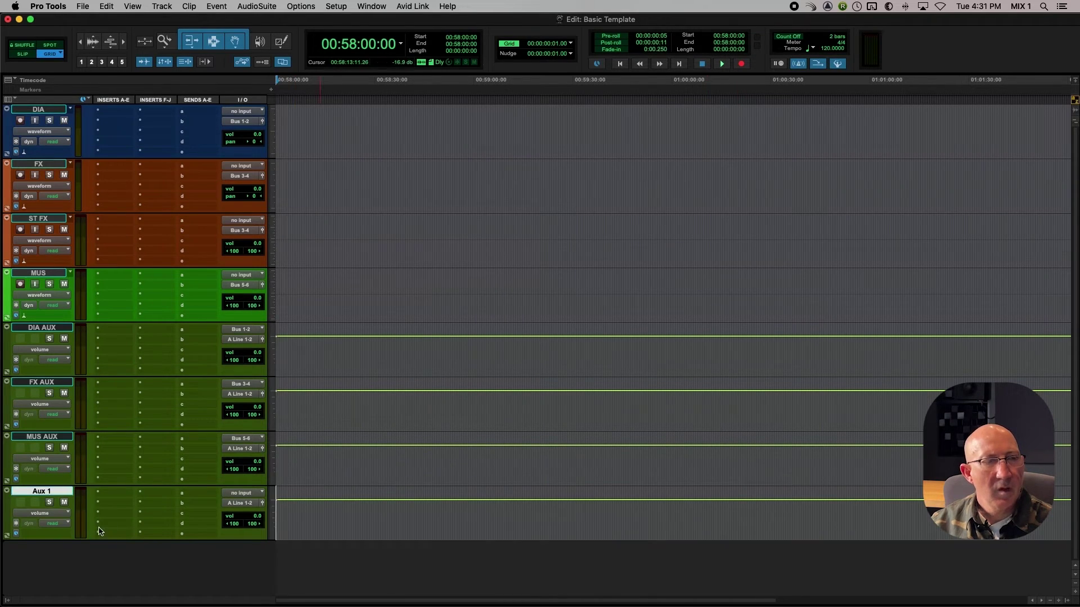
pyautogui.doubleClick(8, 508)
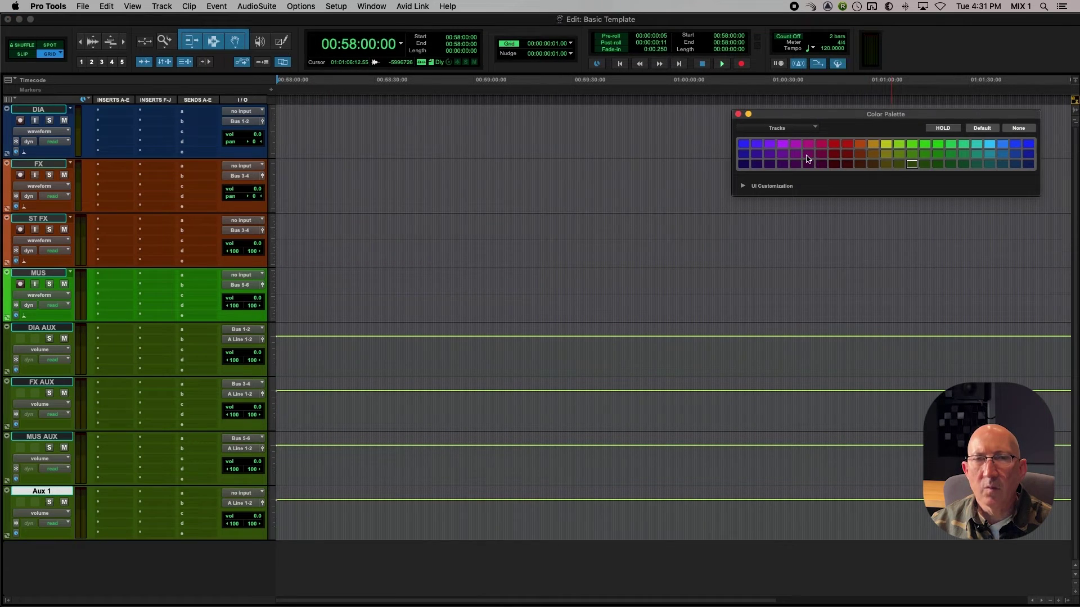
pyautogui.click(809, 152)
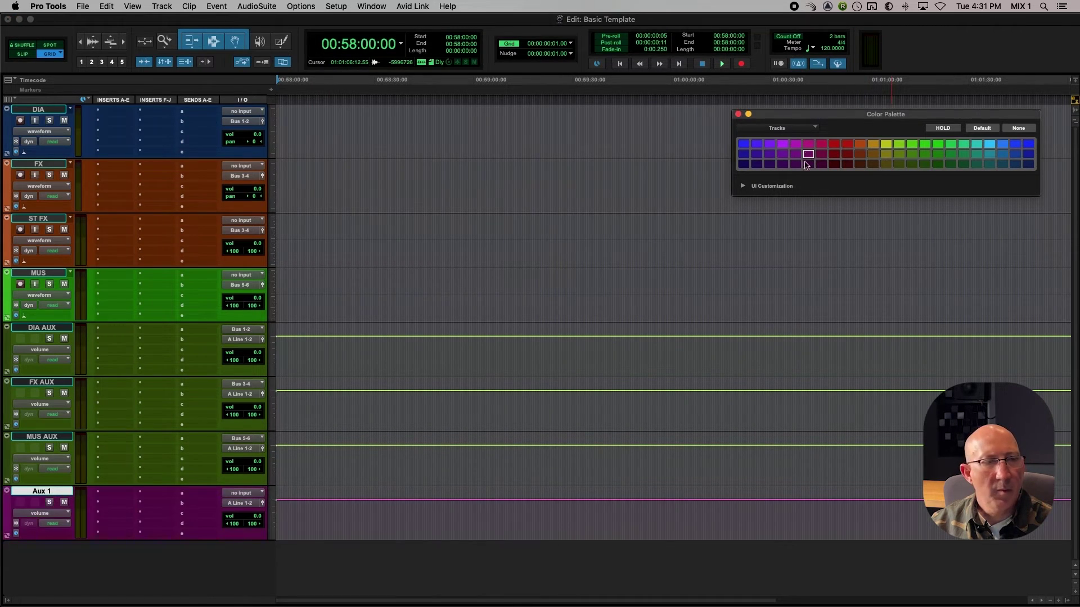
pyautogui.doubleClick(35, 492)
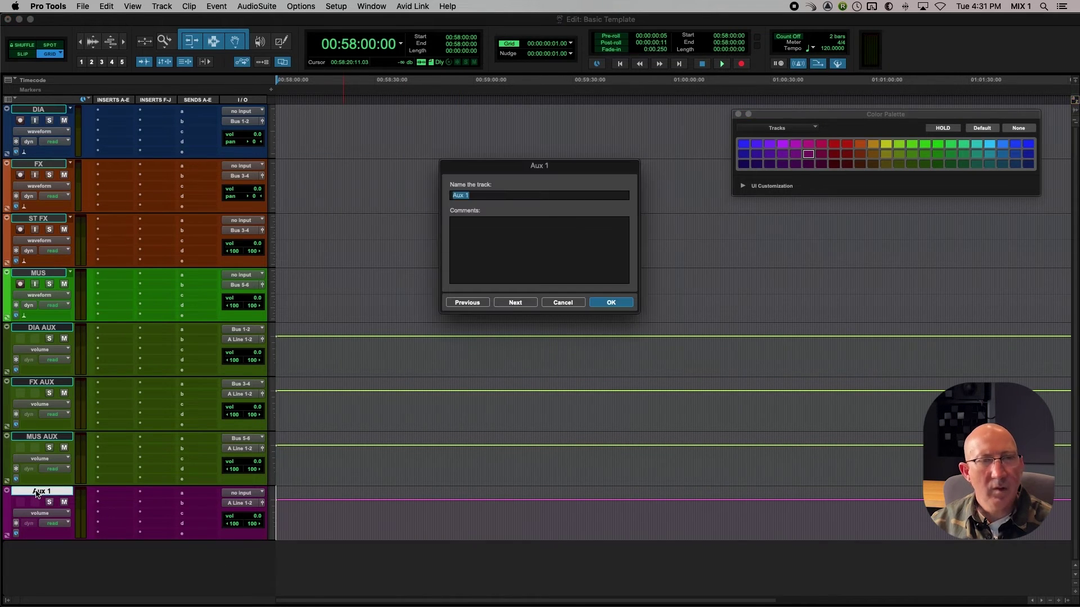
pyautogui.write('M')
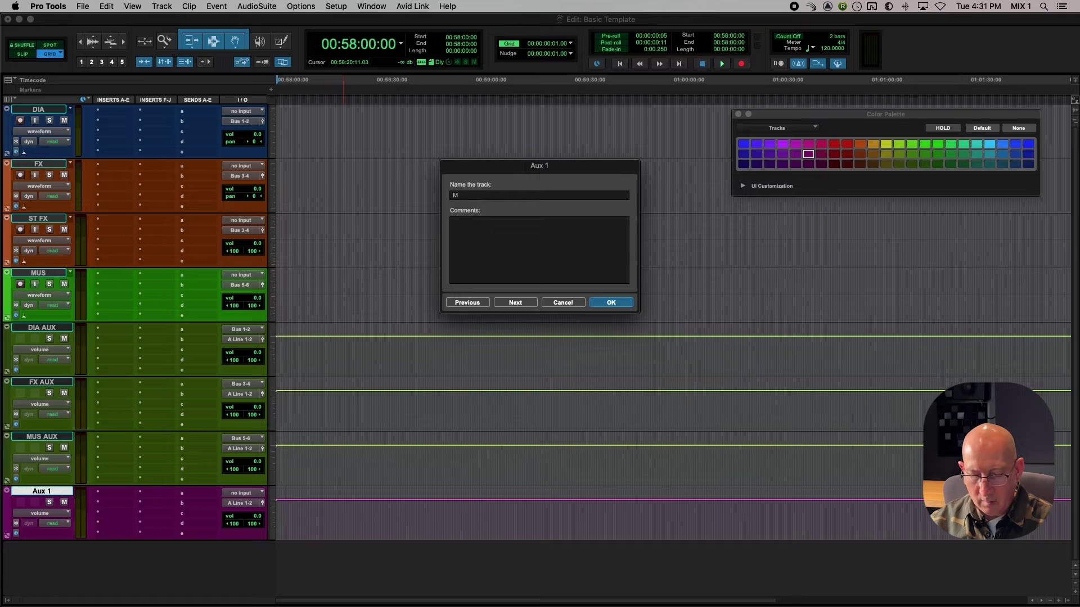
pyautogui.write('IX OUT')
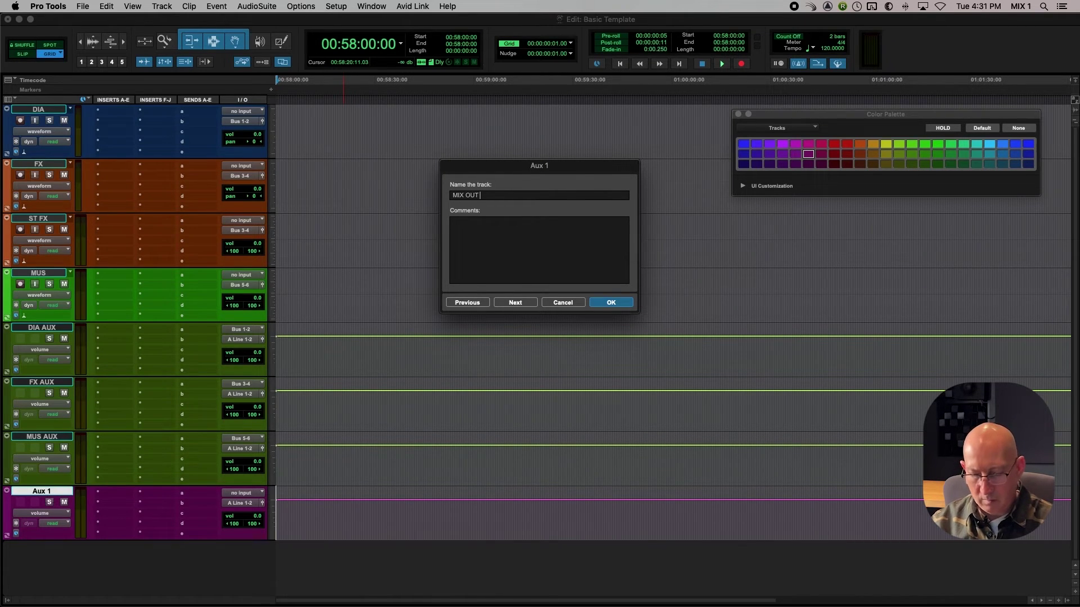
pyautogui.write(' AUX')
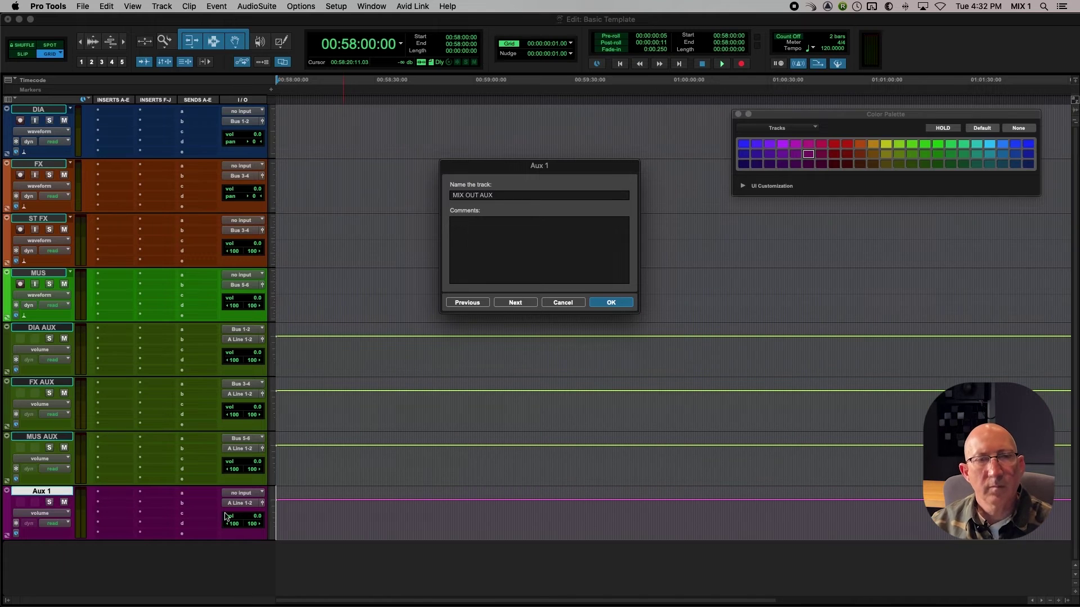
pyautogui.click(596, 307)
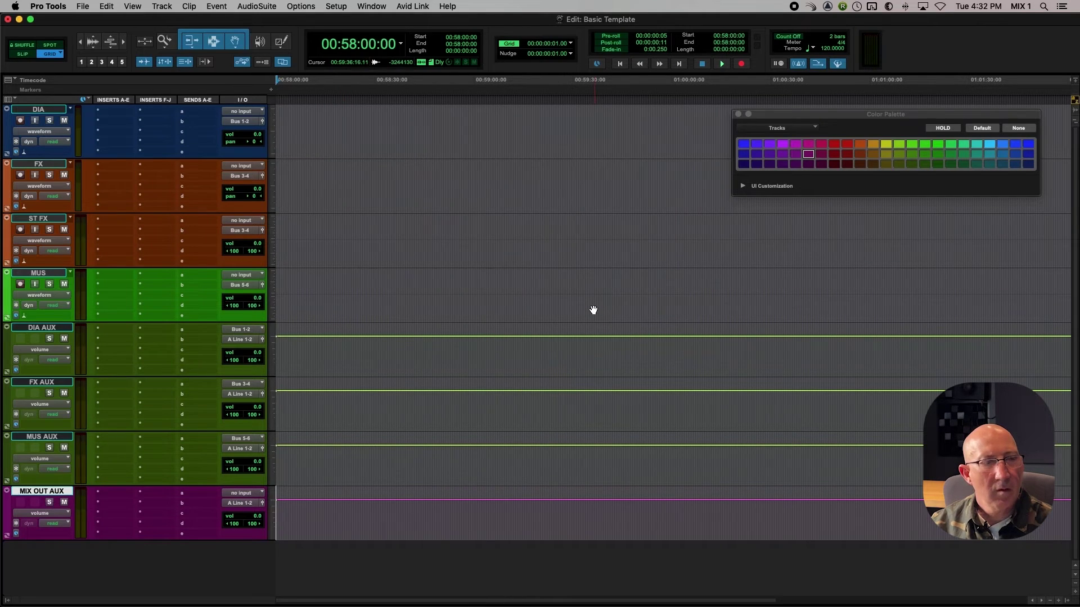
# - Set the MIX OUT AUX input to Bus 7-8
pyautogui.click(245, 494)
pyautogui.moveTo(243, 494)
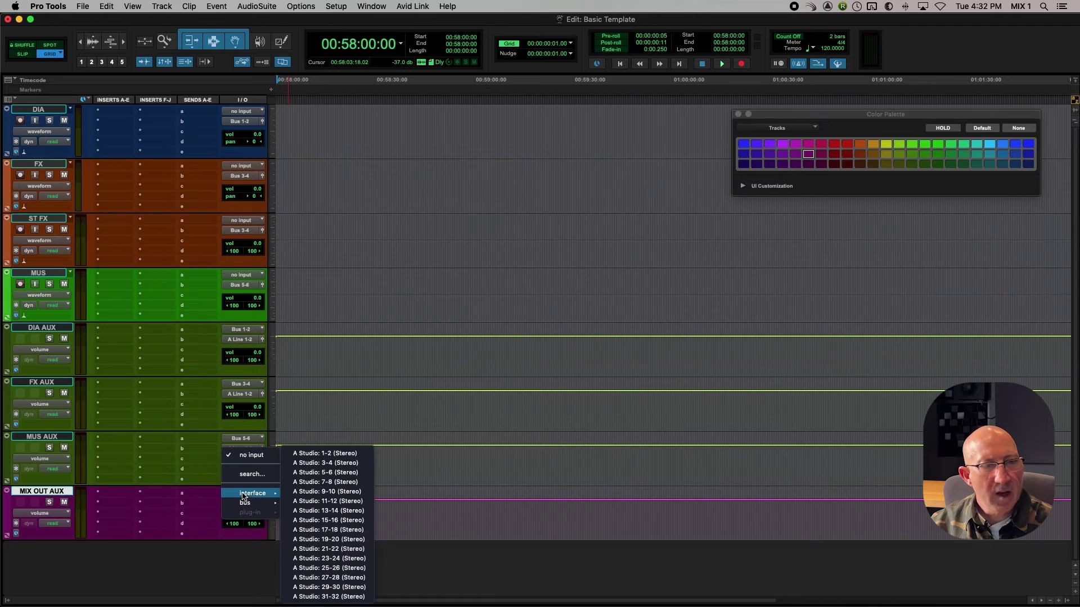
pyautogui.moveTo(306, 506)
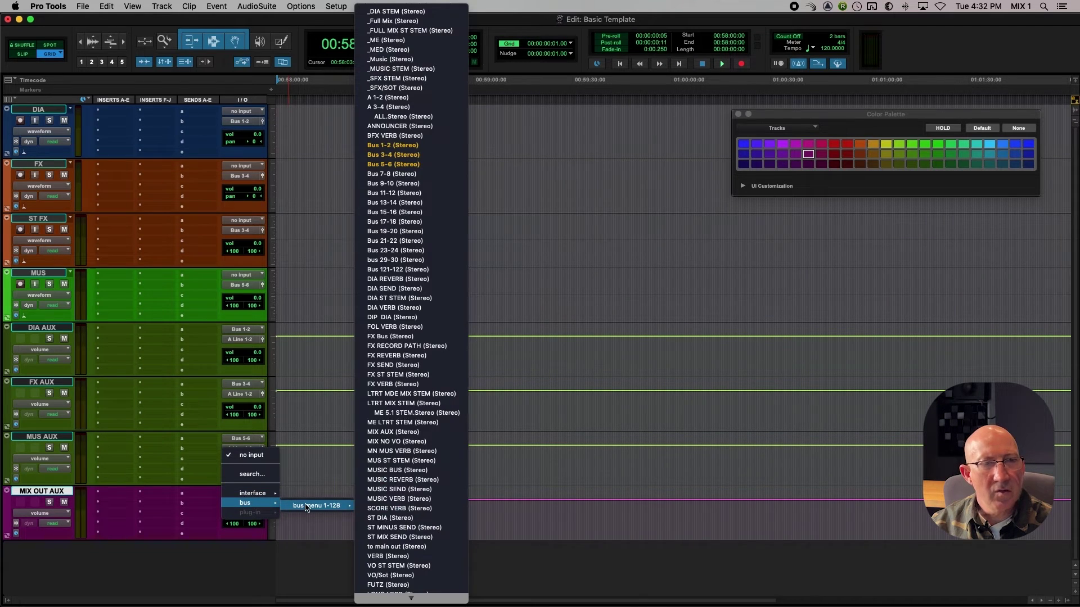
pyautogui.click(381, 176)
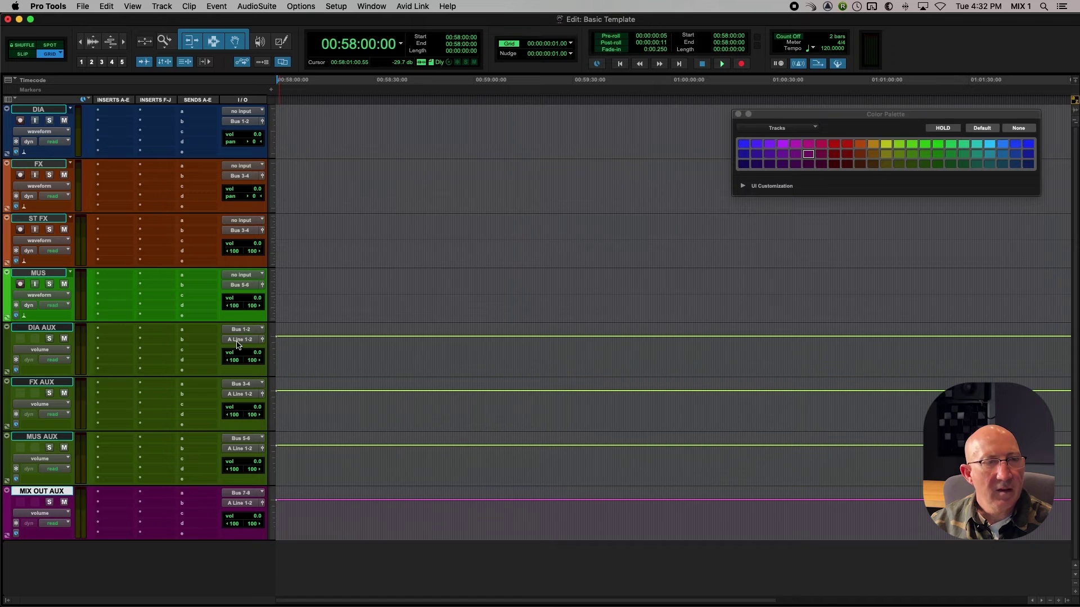
# - Route the DIA AUX, FX AUX and MUS AUX outputs together to Bus 7-8 (Stereo)
pyautogui.click(59, 328)
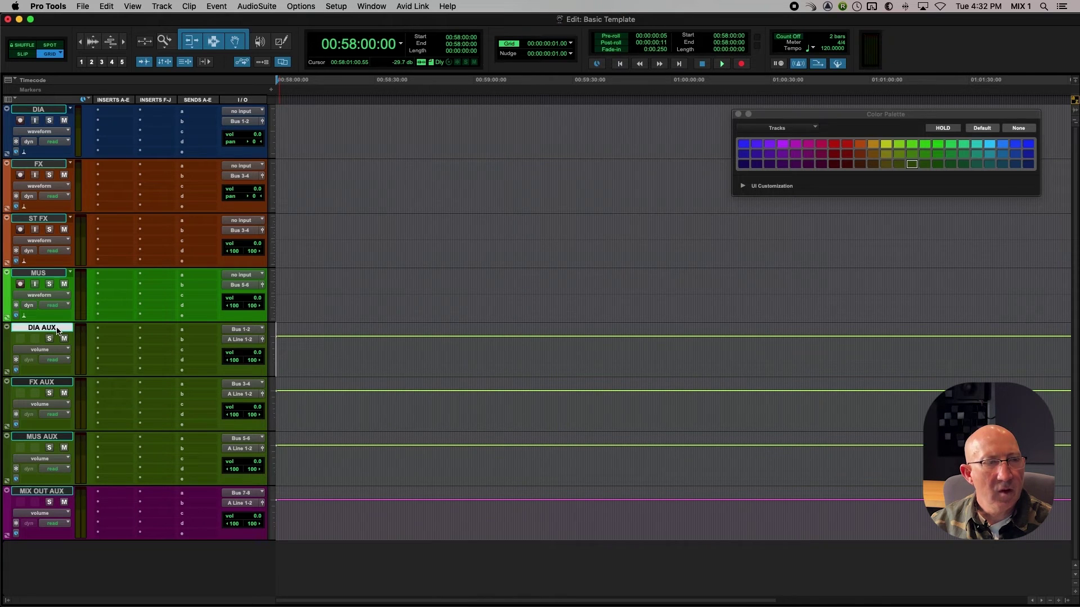
pyautogui.keyDown('shift'); pyautogui.click(61, 384); pyautogui.keyUp('shift')
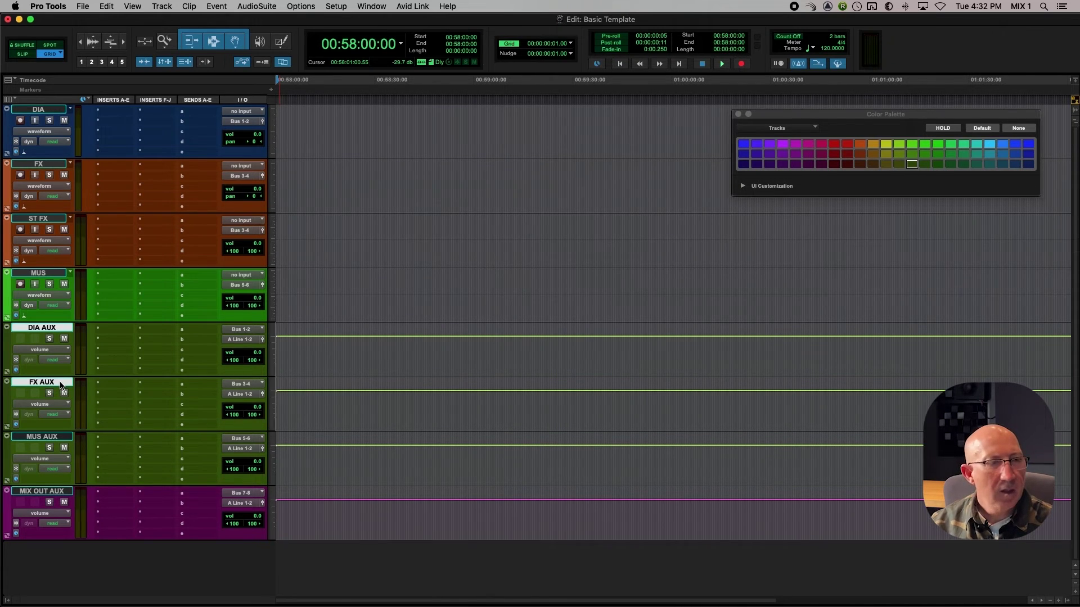
pyautogui.keyDown('shift'); pyautogui.click(60, 439); pyautogui.keyUp('shift')
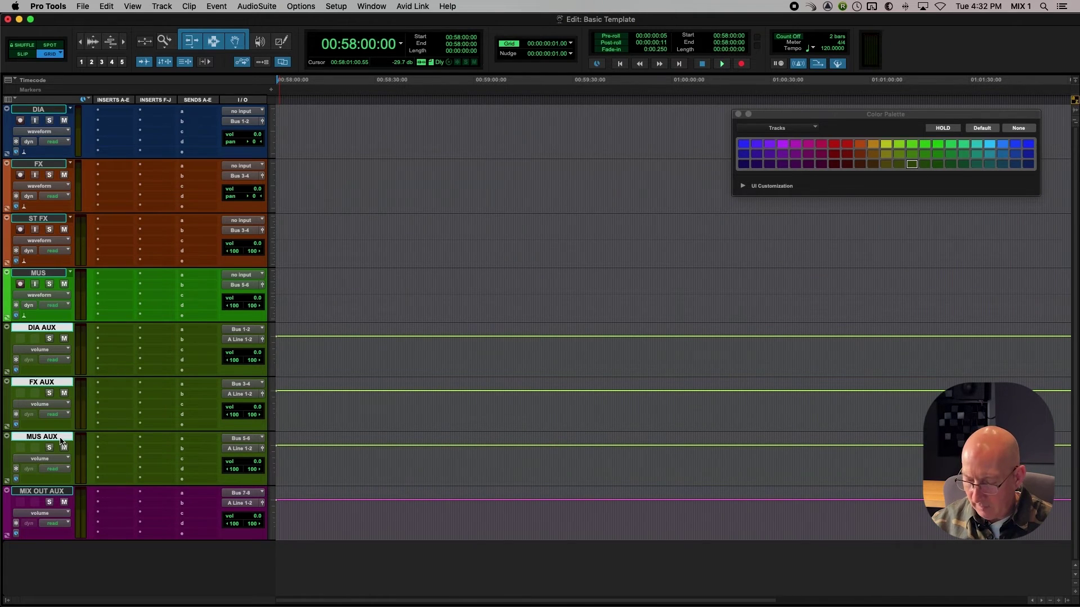
pyautogui.click(242, 340)
pyautogui.moveTo(244, 351)
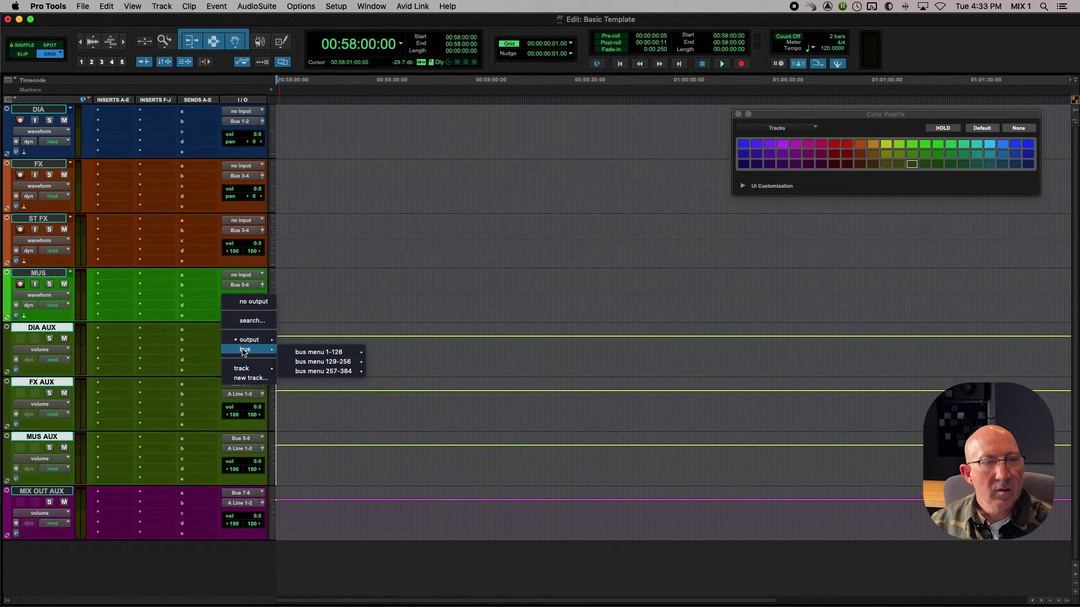
pyautogui.moveTo(349, 353)
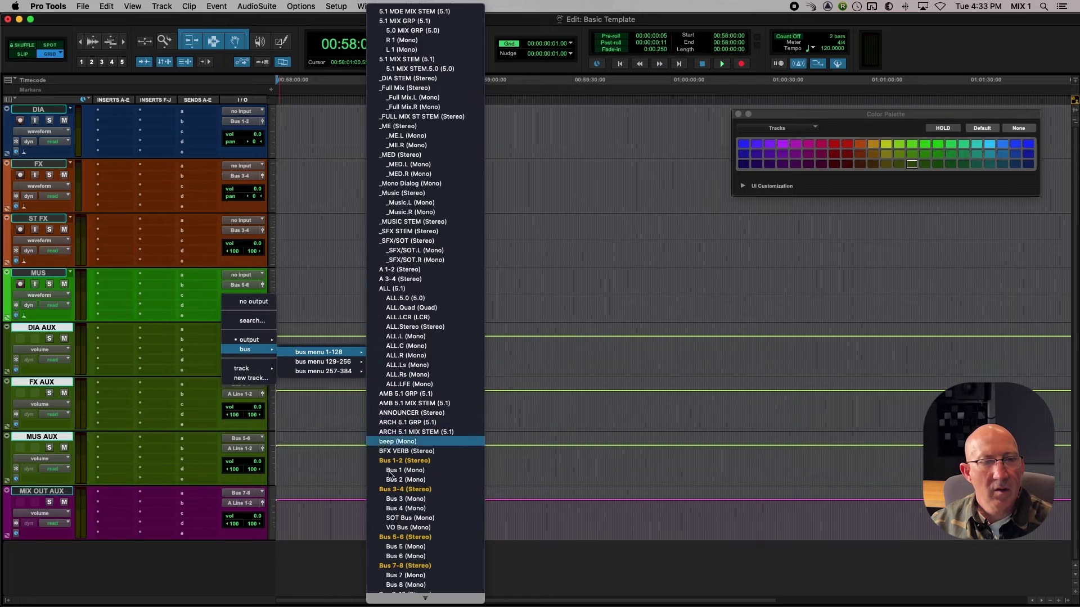
pyautogui.keyDown('alt'); pyautogui.keyDown('shift'); pyautogui.click(393, 566); pyautogui.keyUp('shift'); pyautogui.keyUp('alt')
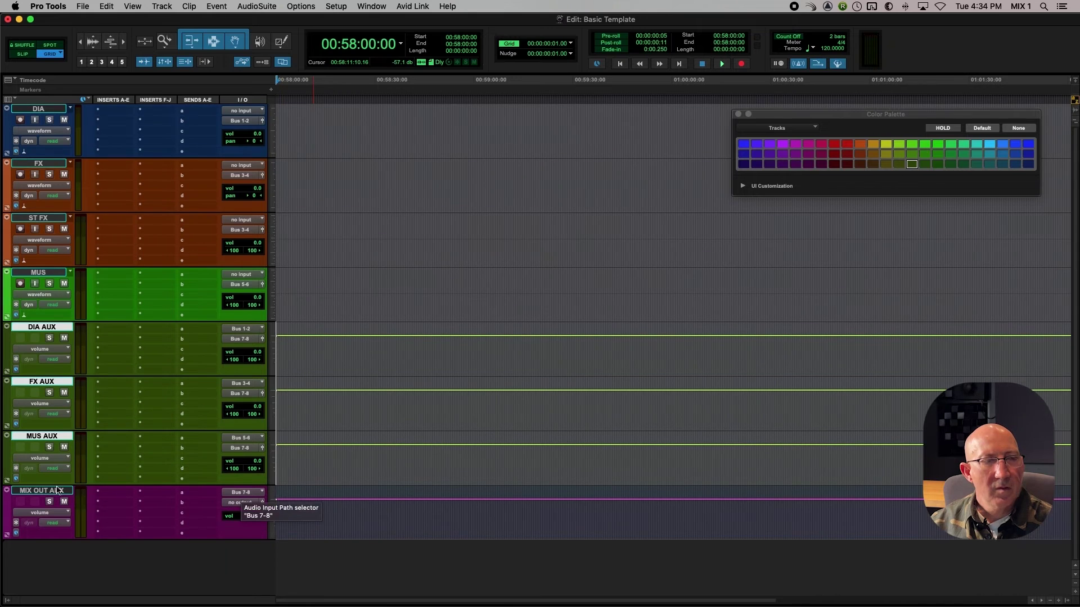
# - Set the MIX OUT AUX output to MAIN 5.1 OUTPUT.Stereo
pyautogui.click(33, 491)
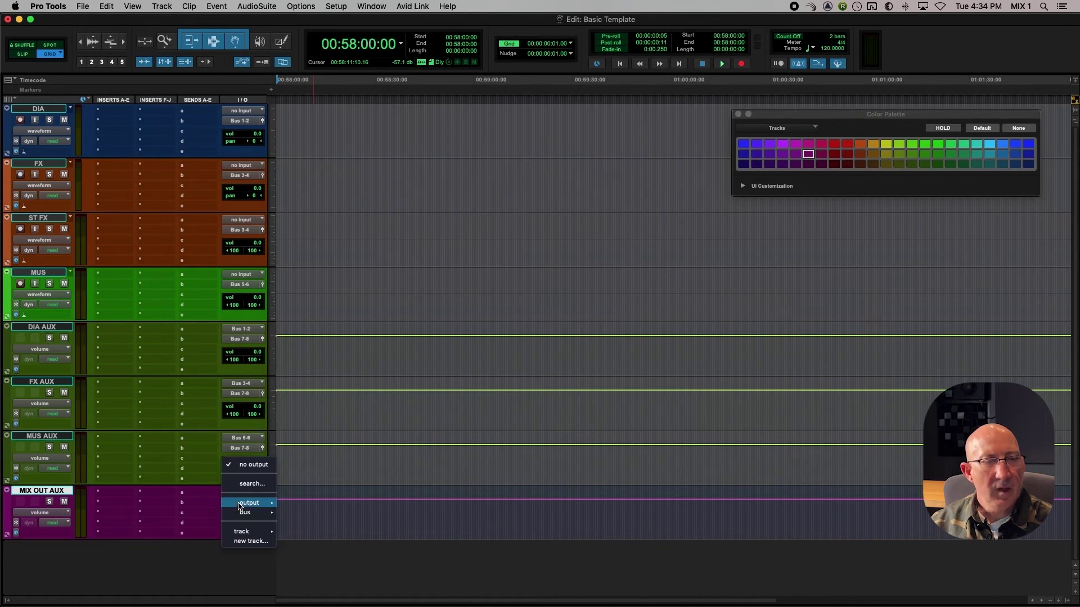
pyautogui.click(242, 503)
pyautogui.moveTo(246, 504)
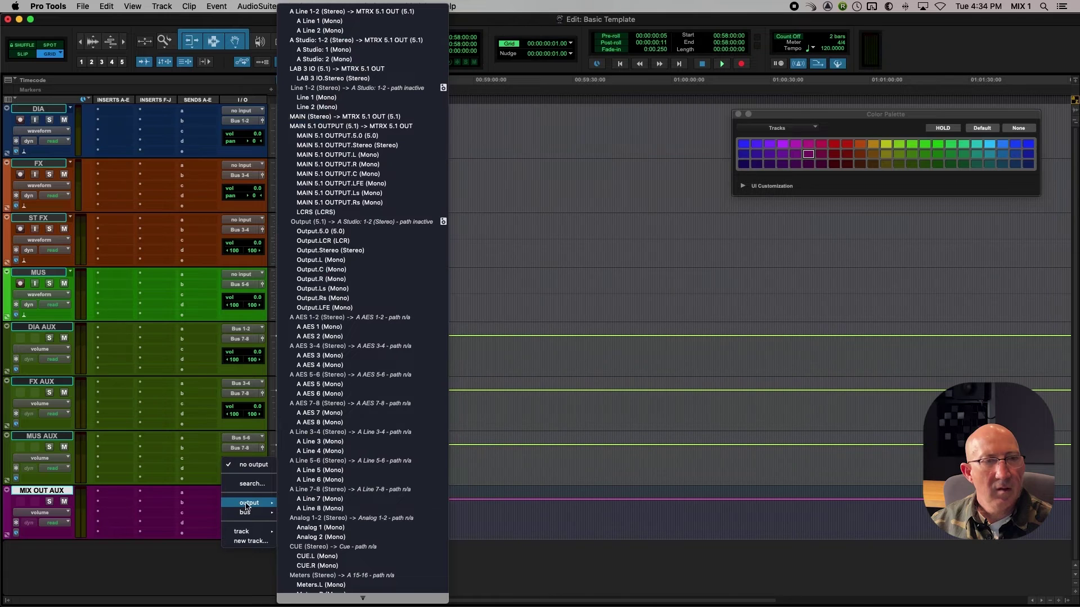
pyautogui.click(333, 147)
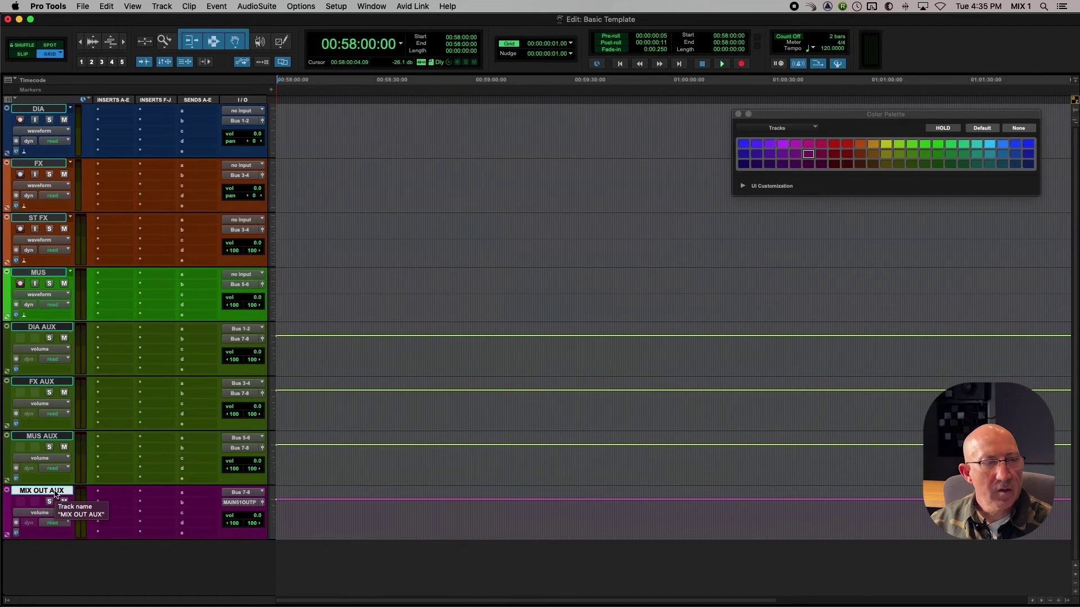
# - Create a new stereo audio track from Track > New
pyautogui.click(163, 7)
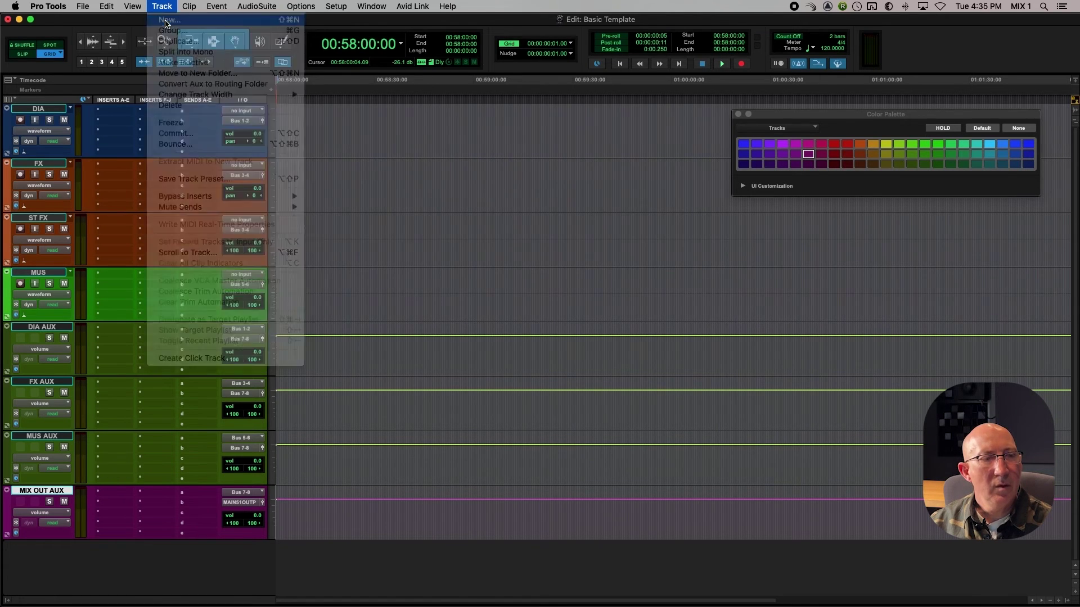
pyautogui.click(168, 19)
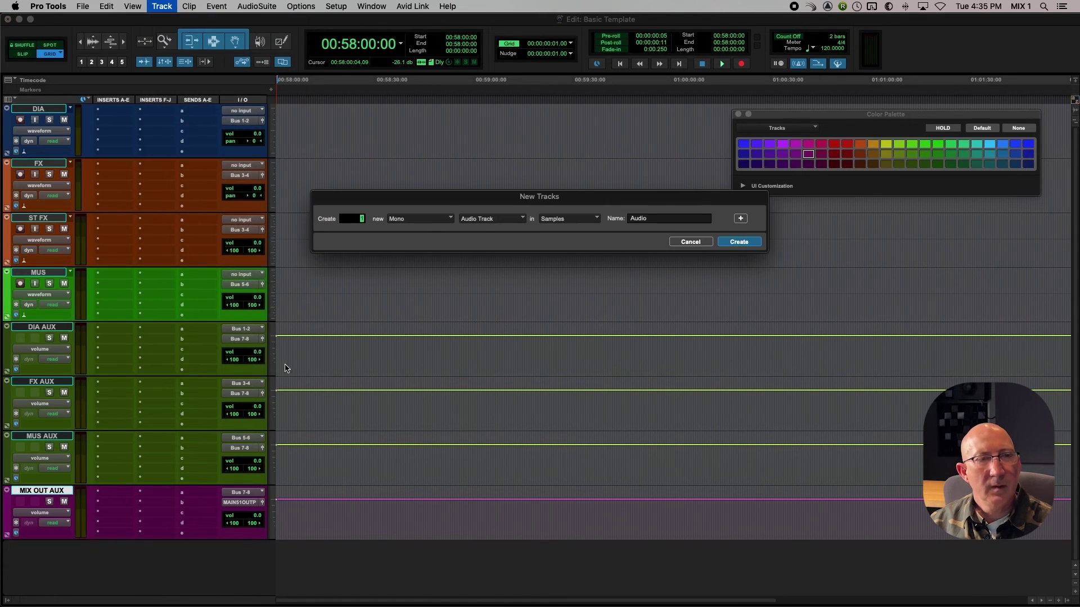
pyautogui.click(409, 220)
pyautogui.click(473, 232)
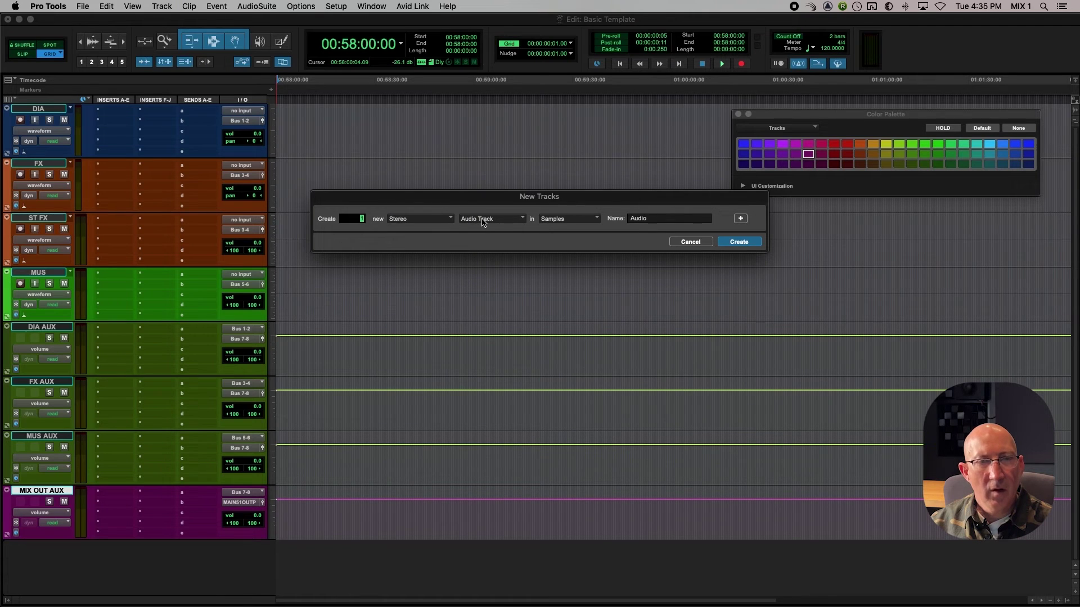
pyautogui.click(738, 242)
# - Colour the new audio track red and rename it MIX STEM
pyautogui.scroll(-2, 358, 299)
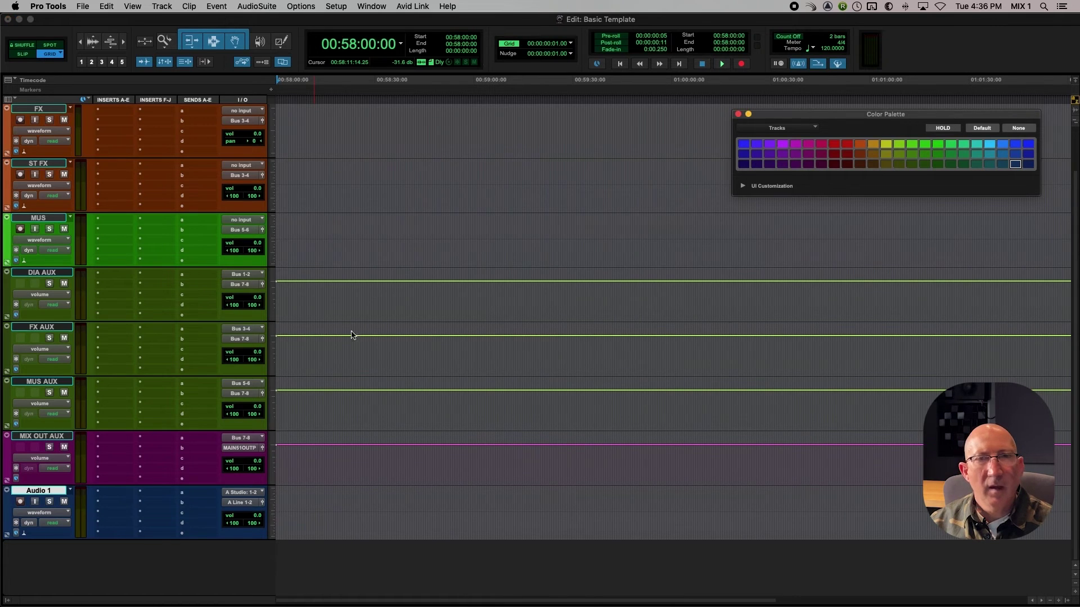
pyautogui.click(836, 145)
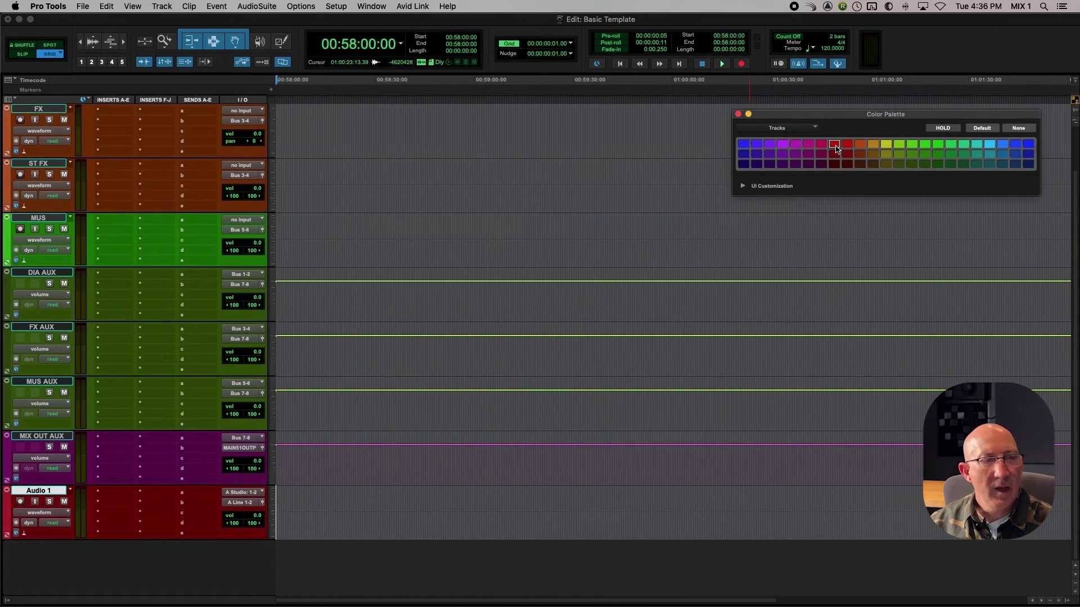
pyautogui.doubleClick(36, 494)
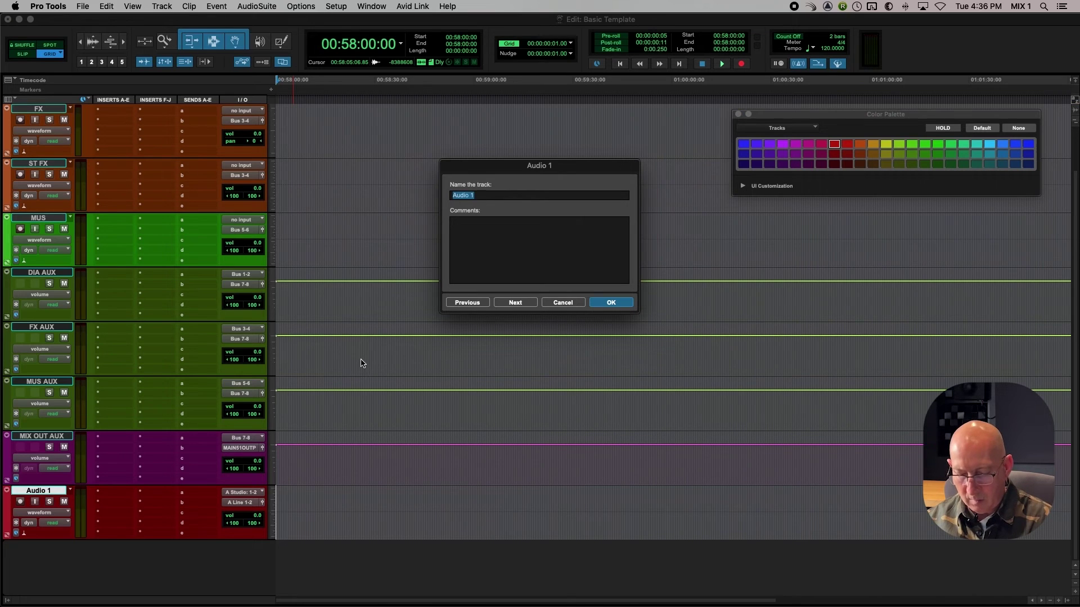
pyautogui.write('MIX')
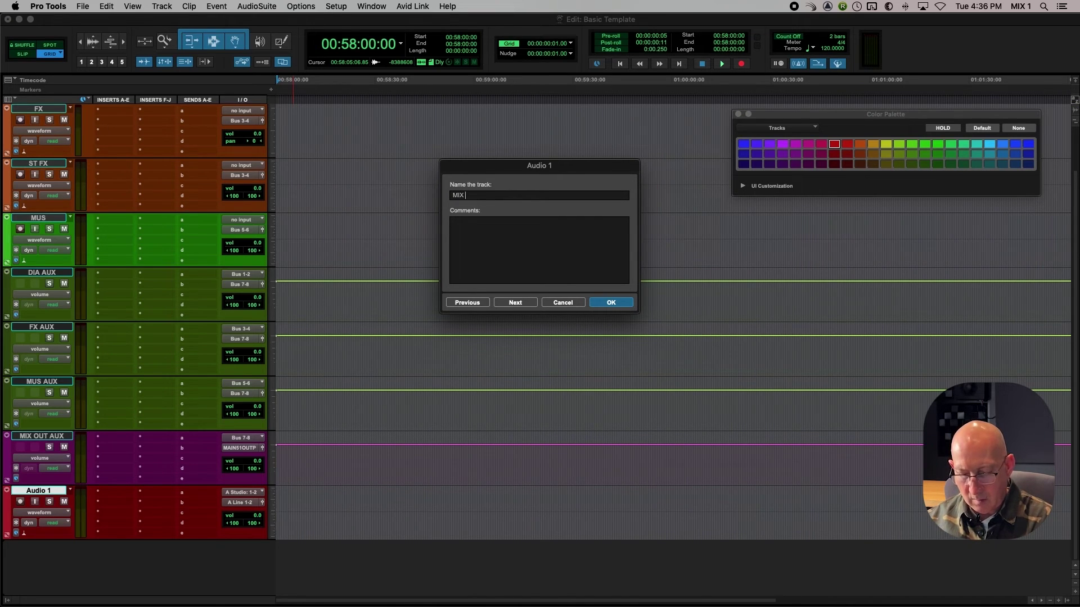
pyautogui.write(' STEM')
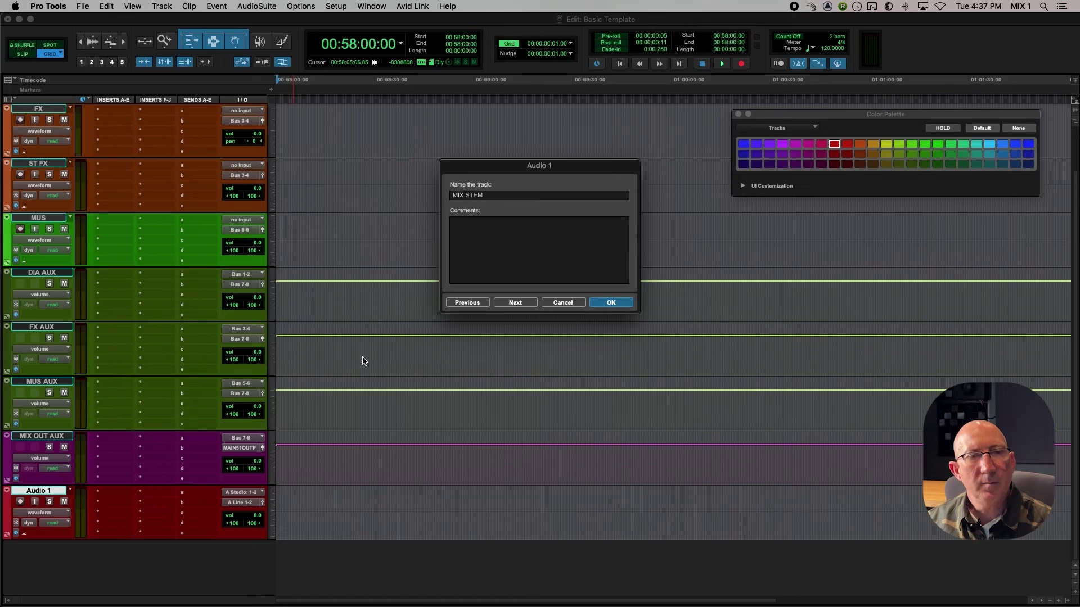
pyautogui.click(600, 305)
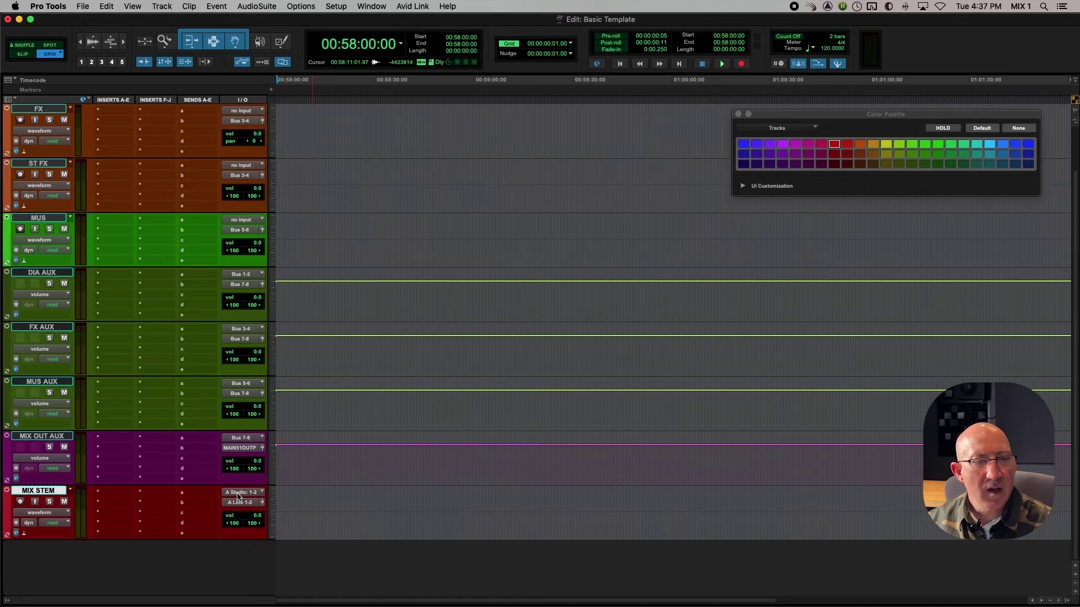
# - Set the MIX STEM input to Bus 9-10 (Stereo)
pyautogui.click(238, 493)
pyautogui.moveTo(237, 495)
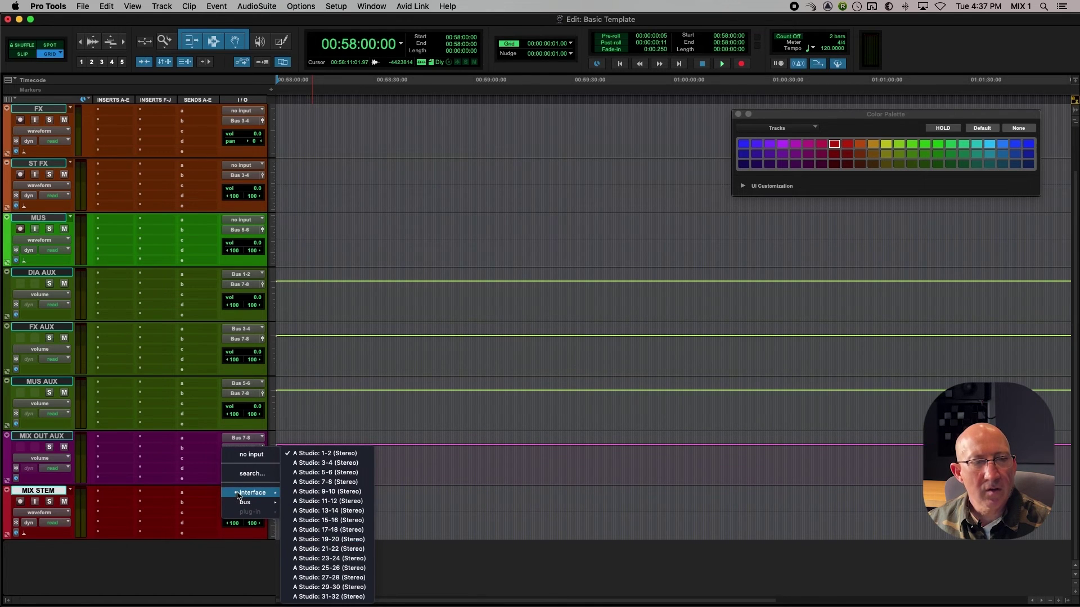
pyautogui.moveTo(245, 503)
pyautogui.moveTo(324, 505)
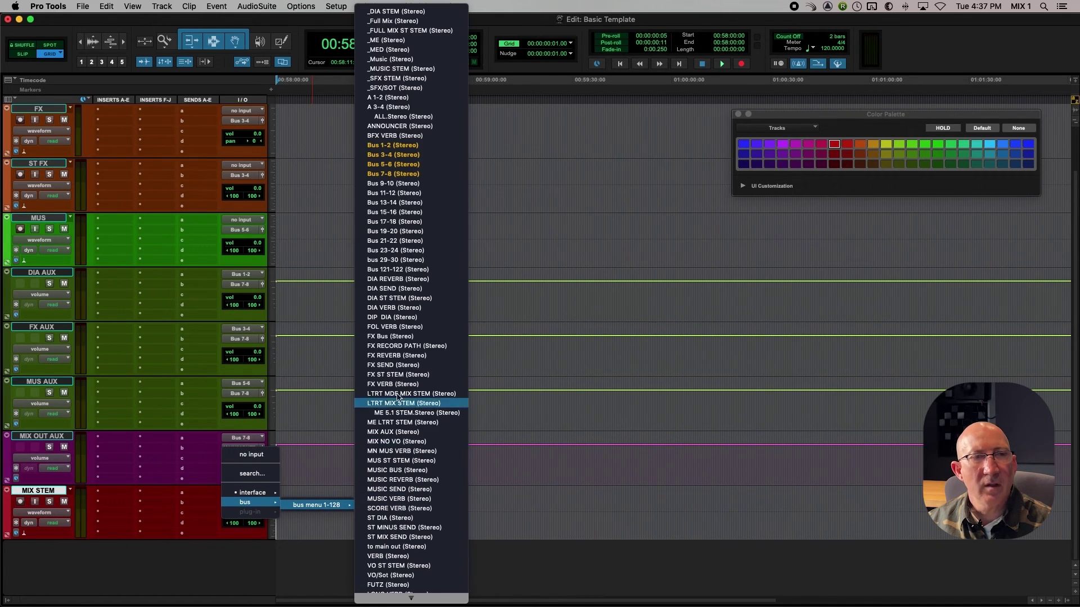
pyautogui.click(387, 184)
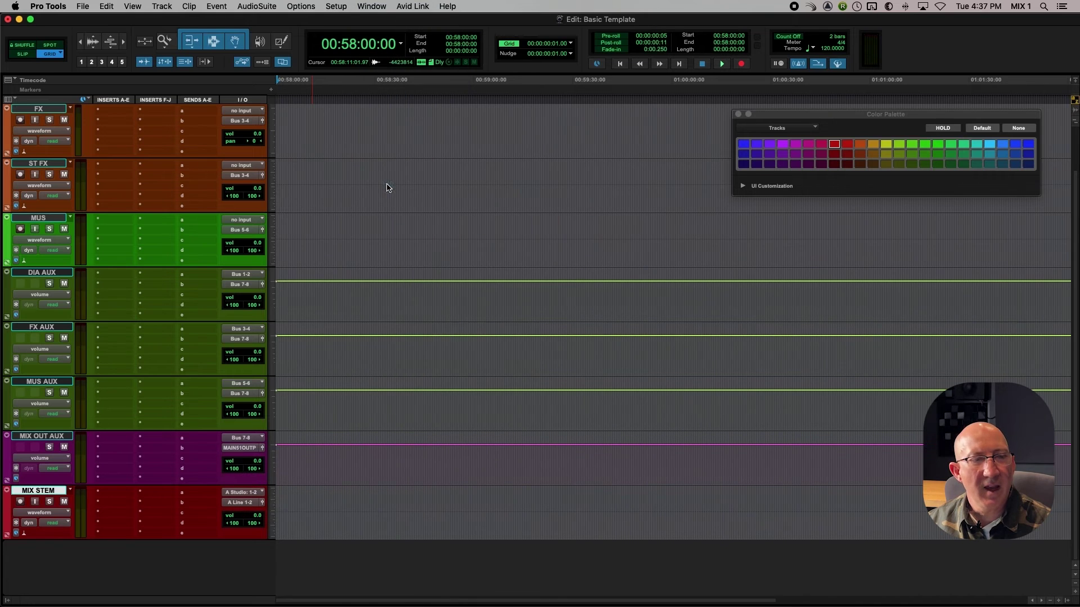
# - Set the MIX STEM output to MAIN 5.1 OUTPUT.Stereo
pyautogui.click(238, 502)
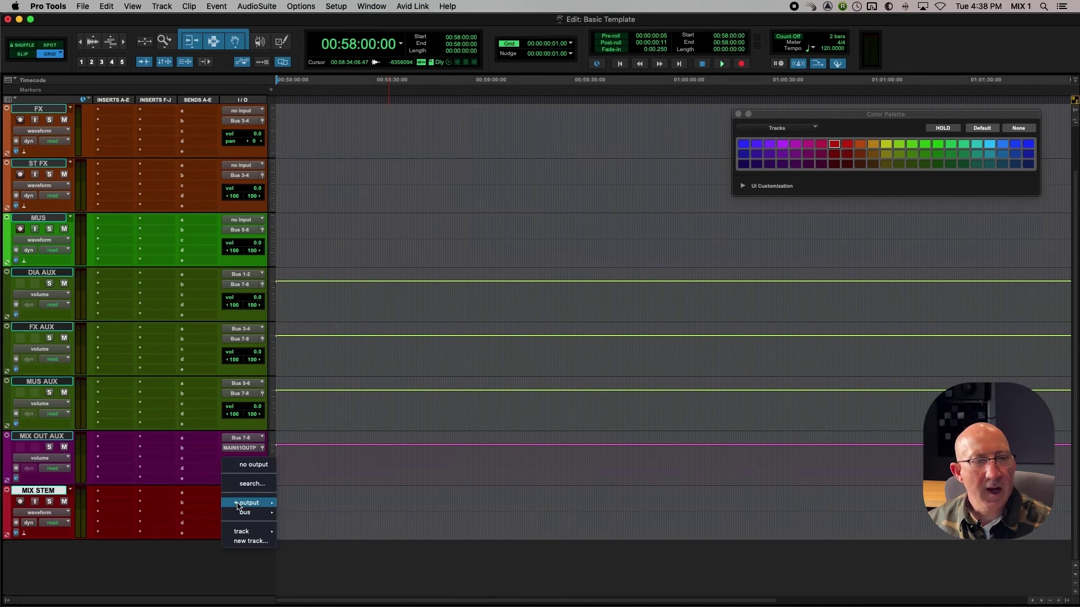
pyautogui.moveTo(239, 504)
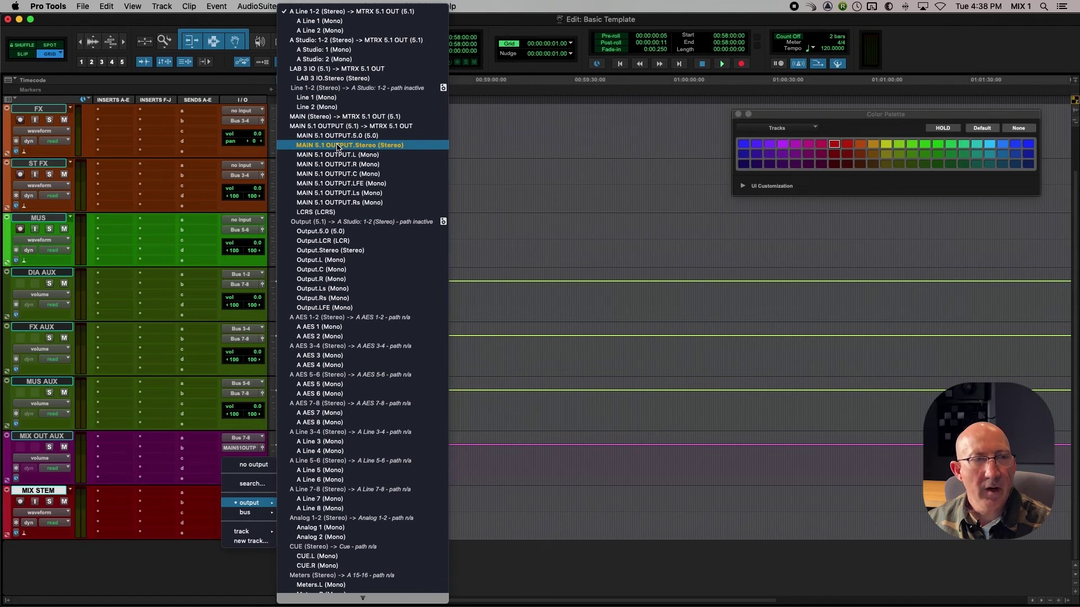
pyautogui.click(338, 148)
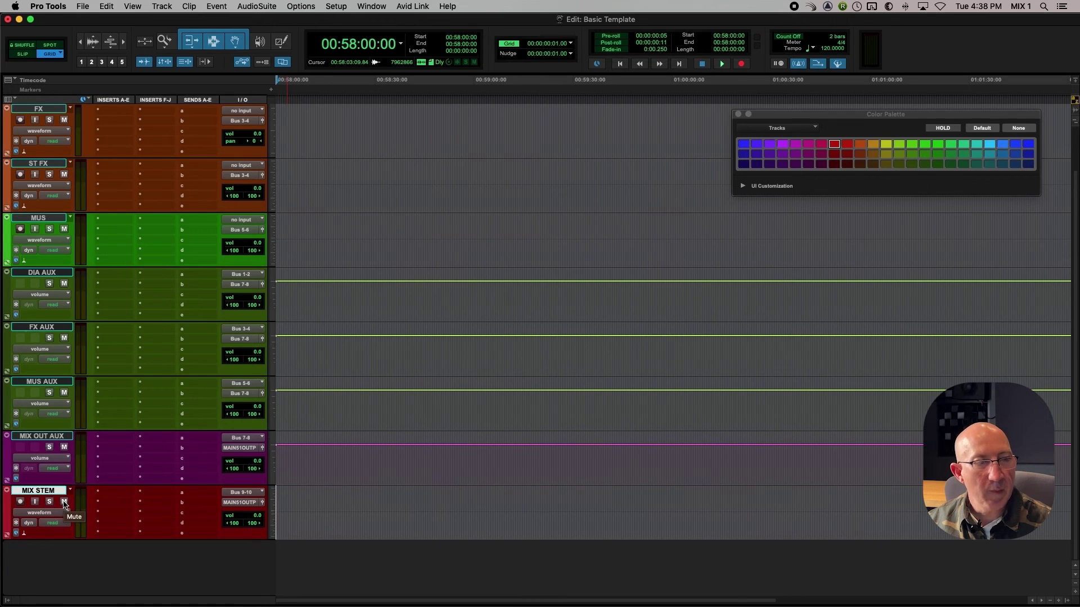
# - Mute MIX STEM and add Bus 9-10 (Stereo) as a second MIX OUT AUX output
pyautogui.click(64, 502)
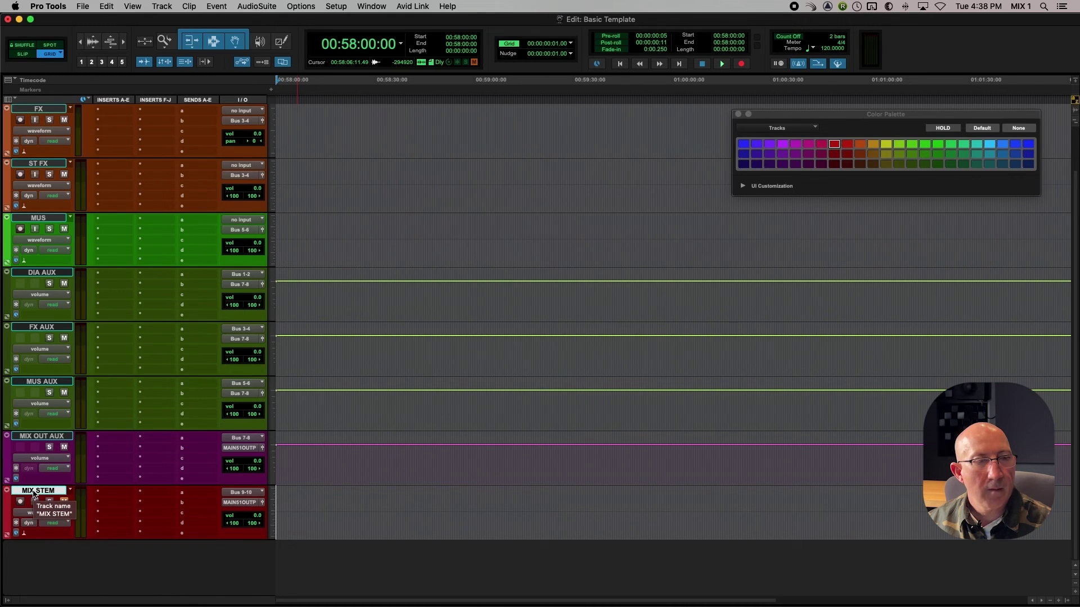
pyautogui.click(241, 450)
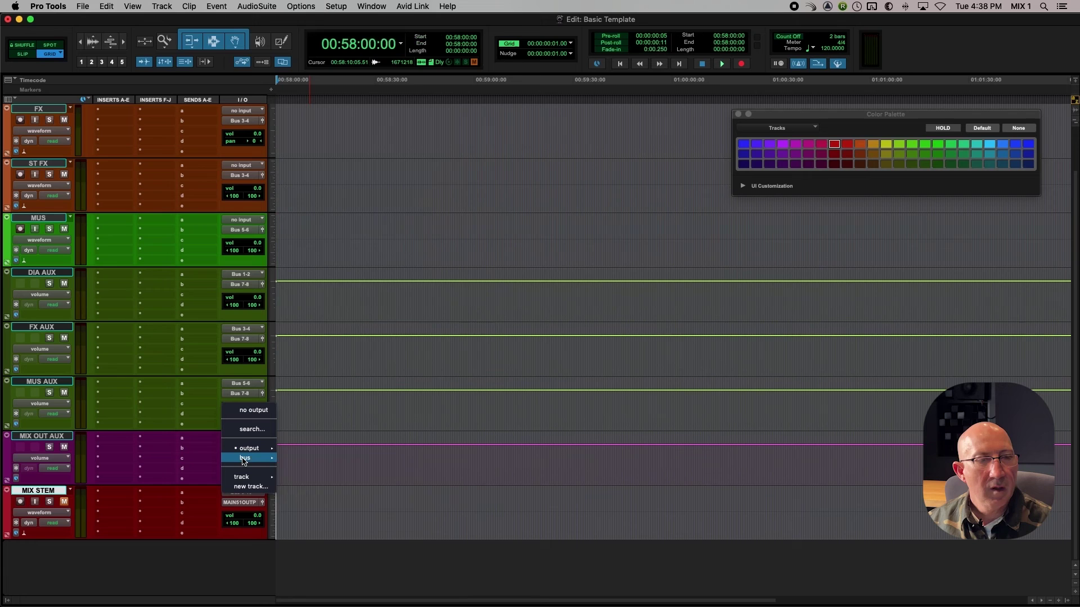
pyautogui.moveTo(254, 458)
pyautogui.moveTo(320, 460)
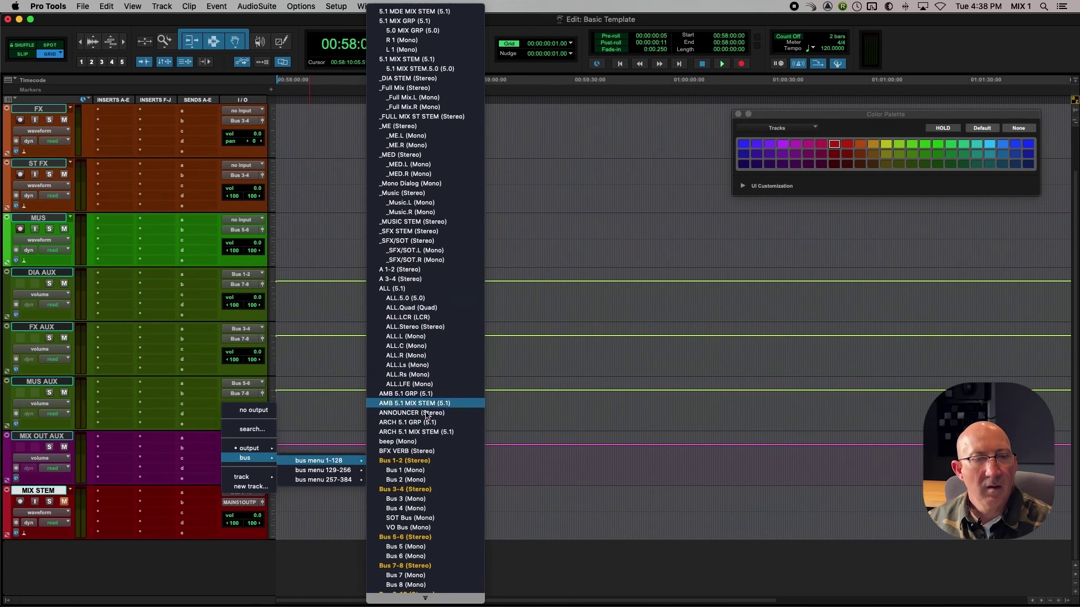
pyautogui.scroll(-2, 437, 566)
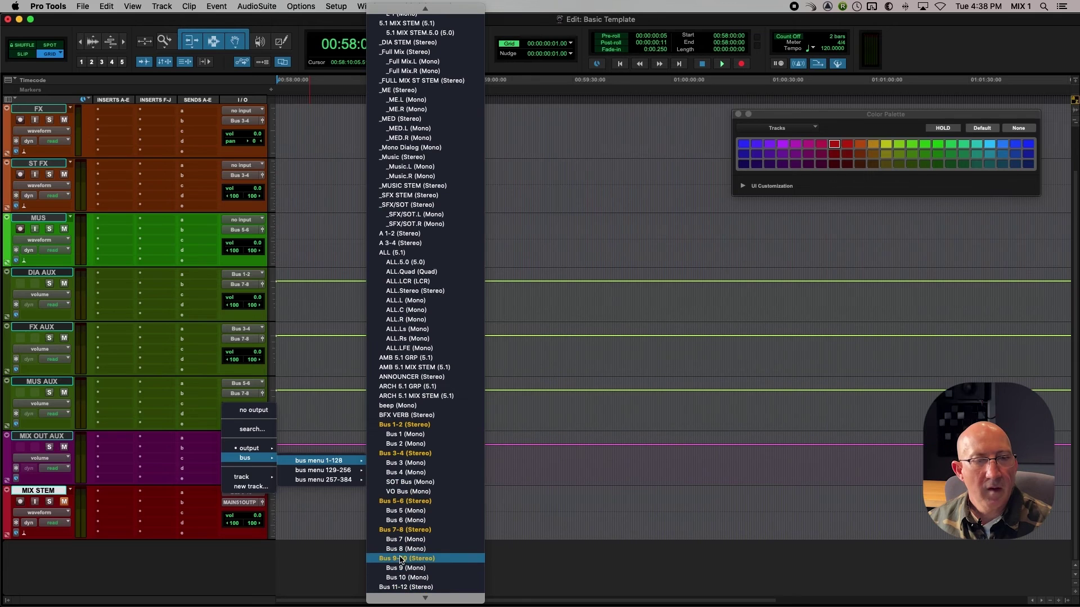
pyautogui.click(401, 560)
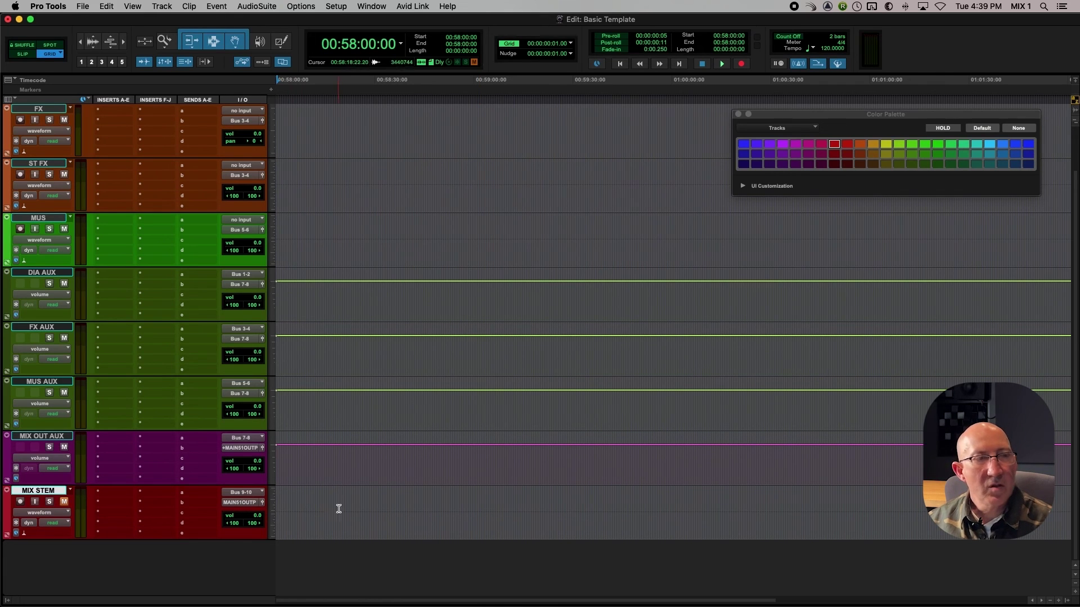
# - Bring the Edit window back to the top so all tracks from DIA to MIX STEM show
pyautogui.press('super+z')
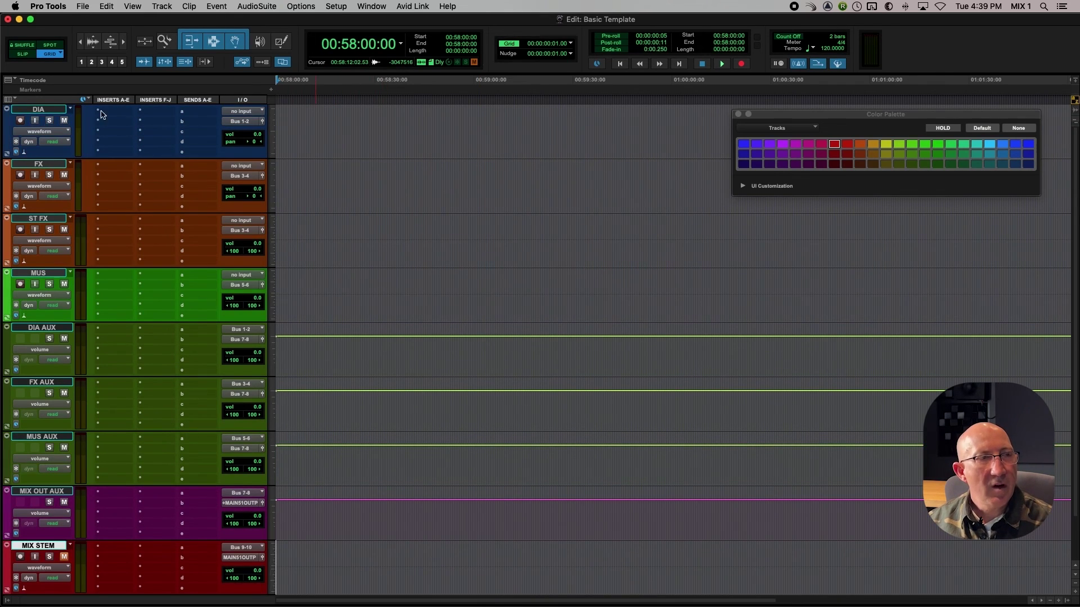